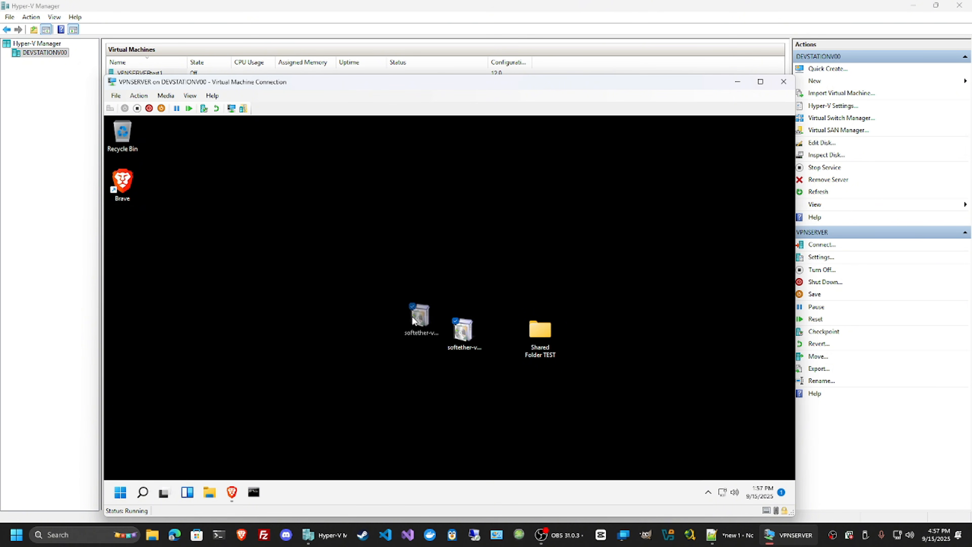
Review the SoftEther Download Center's component and platform choices and the latest VPN Server build for Windows
left_click_drag(412, 316, 413, 314)
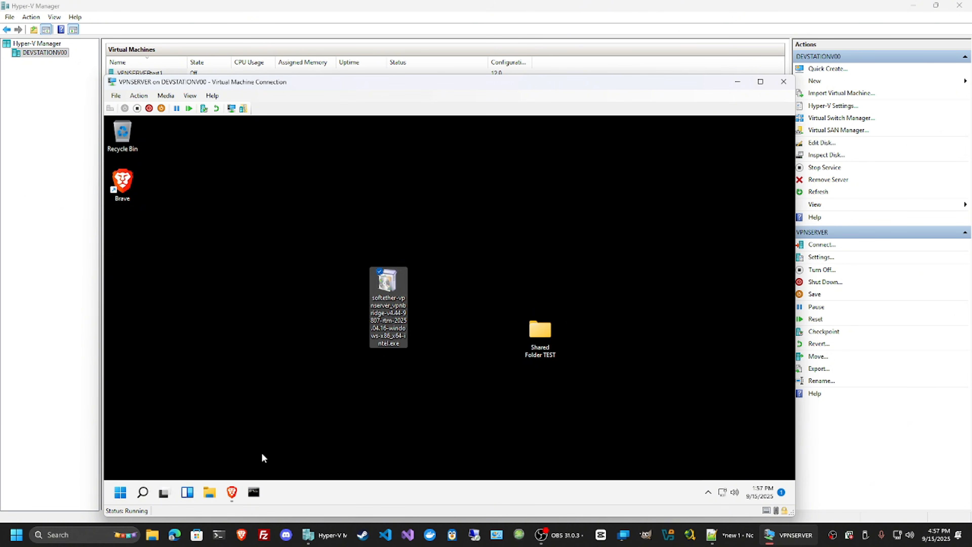
left_click(231, 492)
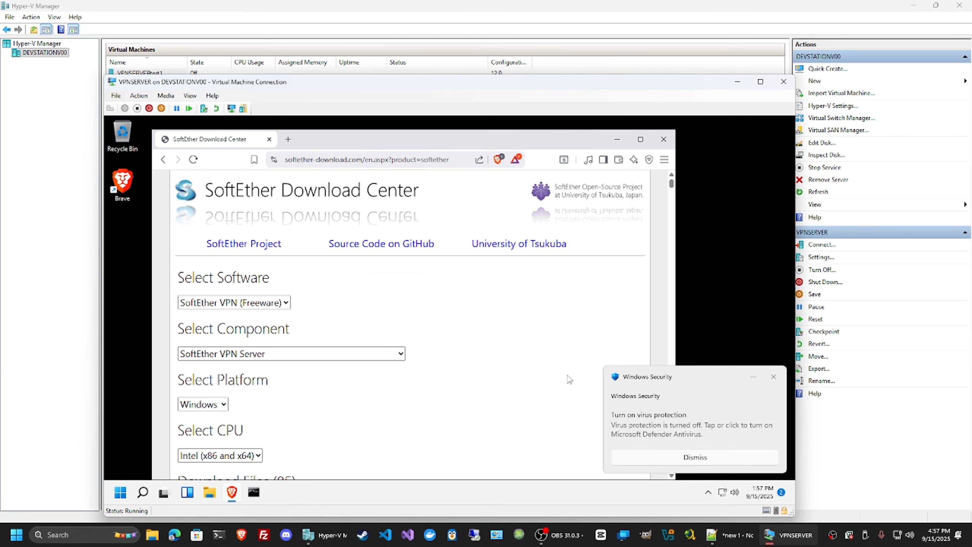
left_click(772, 378)
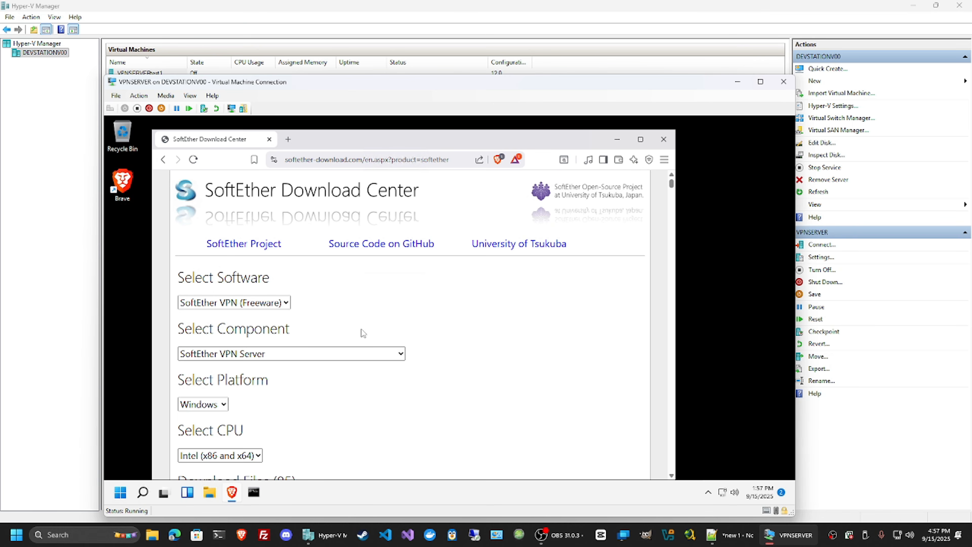
left_click(401, 354)
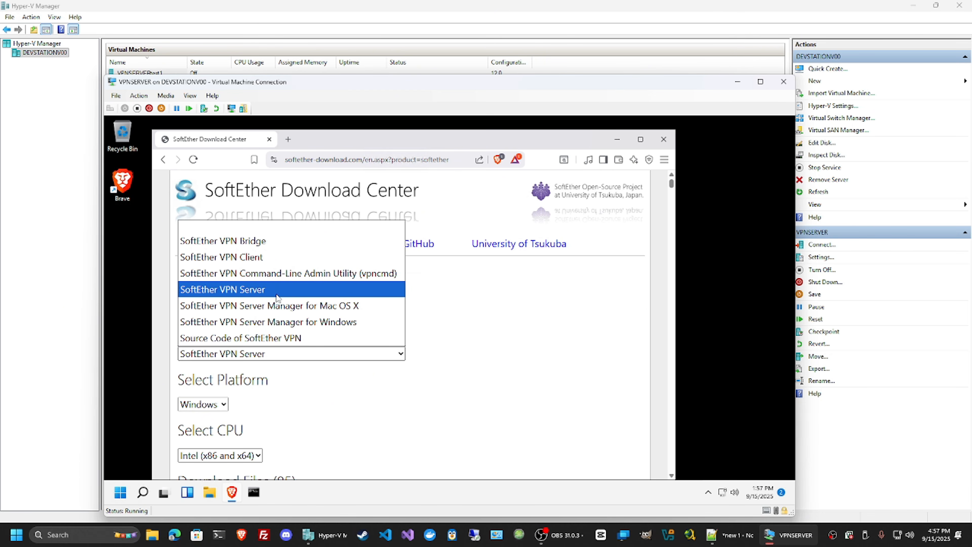
left_click(453, 322)
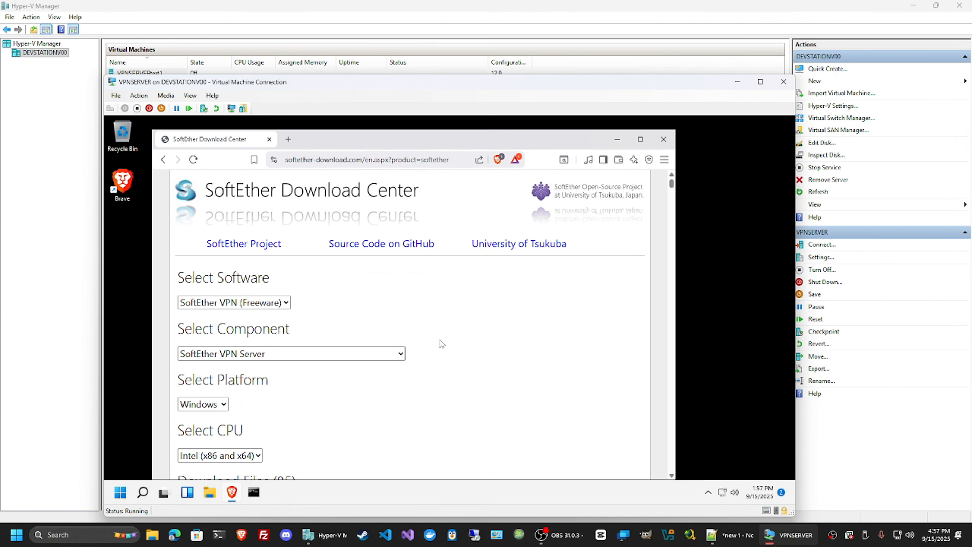
left_click(224, 405)
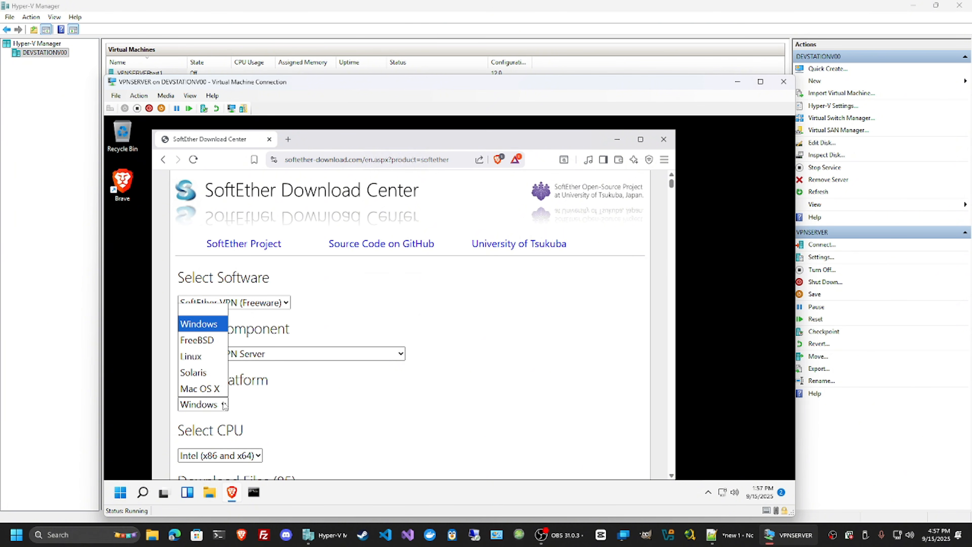
left_click(309, 404)
scroll(472, 394, "down", 5)
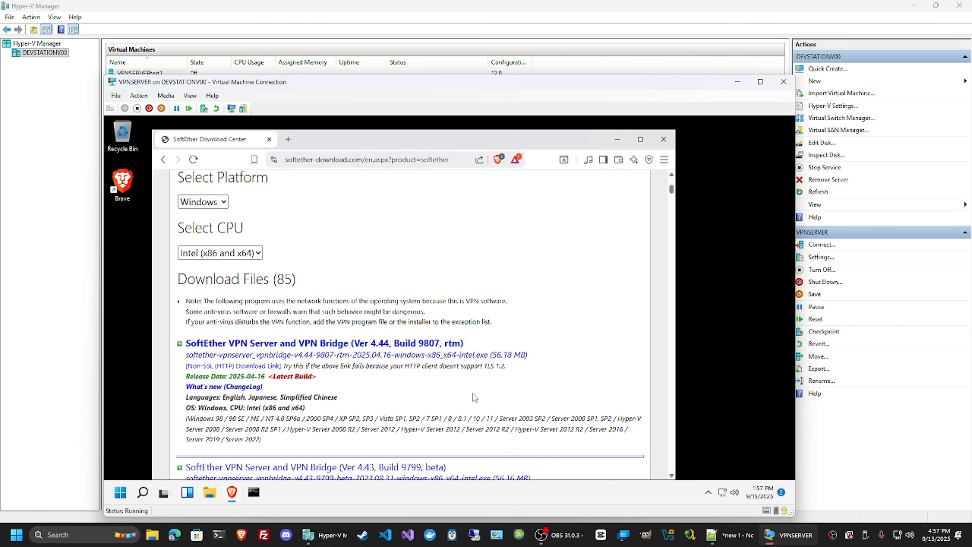
Minimize the browser, move the SoftEther installer and Shared Folder TEST on the desktop, and check the folder's contents
left_click(623, 148)
left_click_drag(398, 285, 362, 287)
left_click_drag(541, 340, 452, 288)
left_click(387, 336)
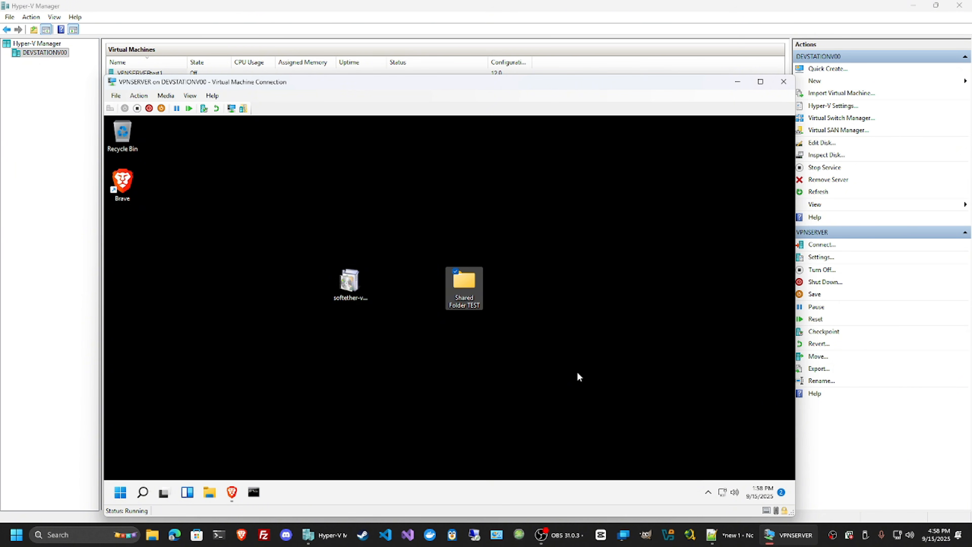
double_click(467, 293)
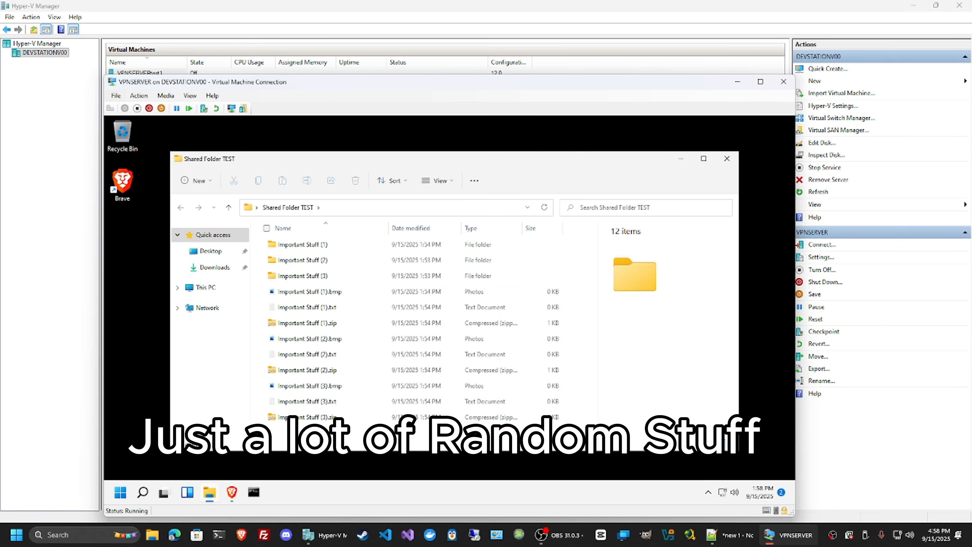
left_click(727, 158)
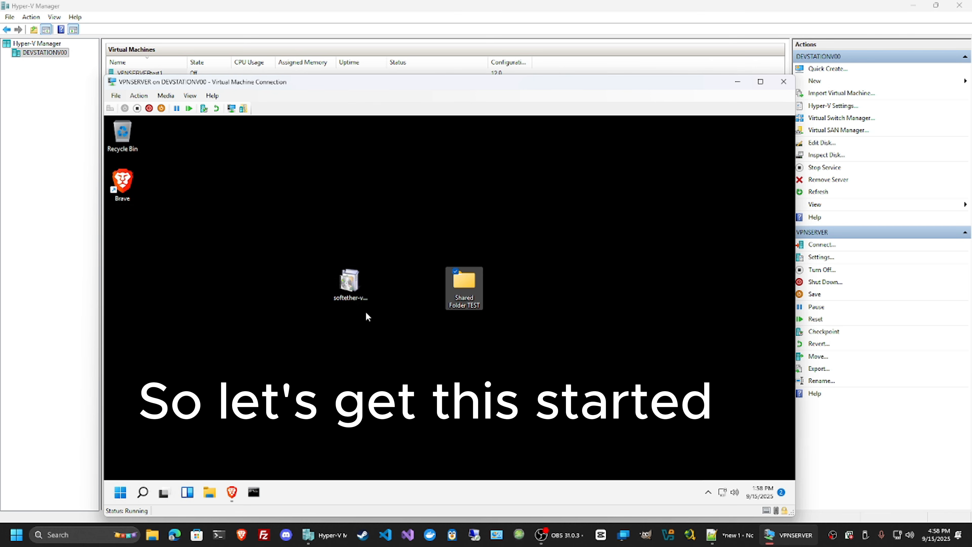
Launch the SoftEther installer, choose the SoftEther VPN Server component, and accept the license agreement and important notices
double_click(356, 289)
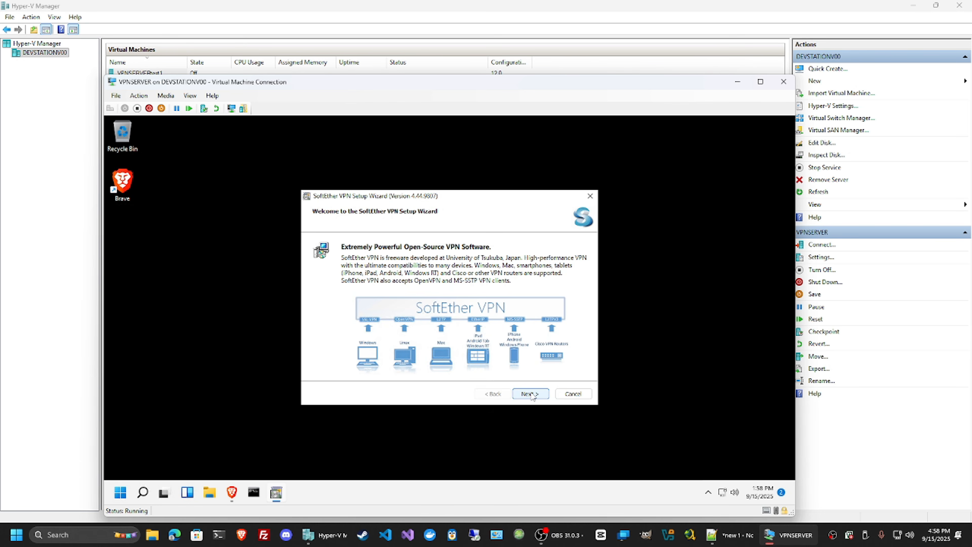
left_click(533, 395)
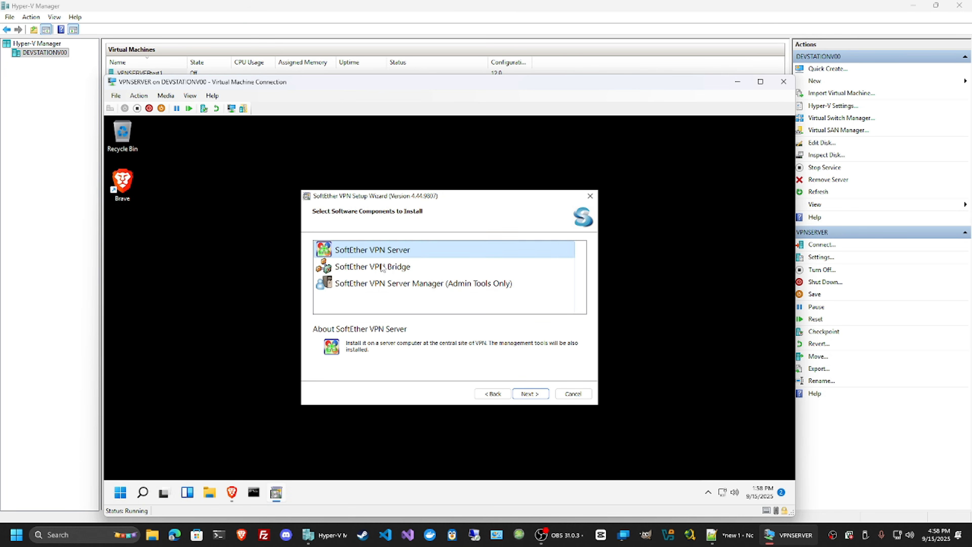
left_click(535, 394)
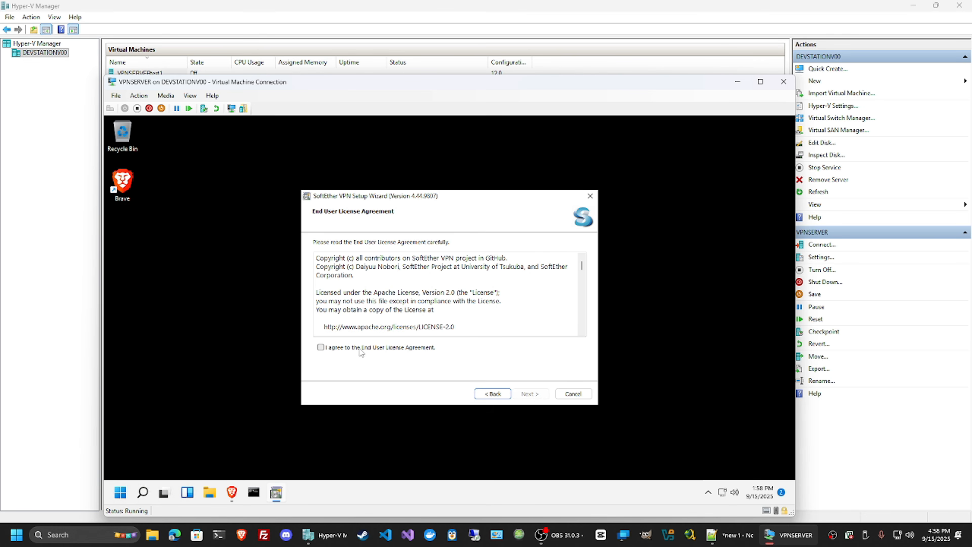
left_click(360, 350)
left_click(531, 394)
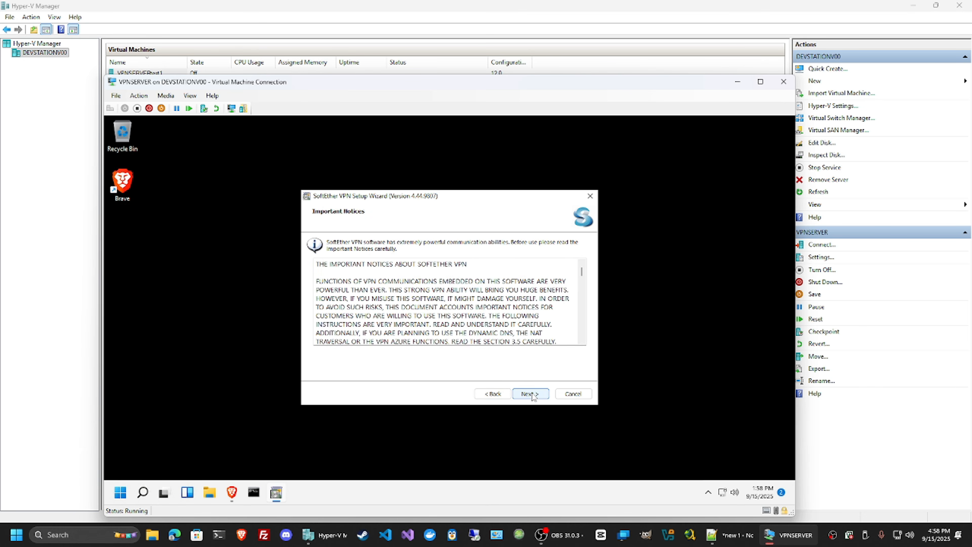
left_click(532, 395)
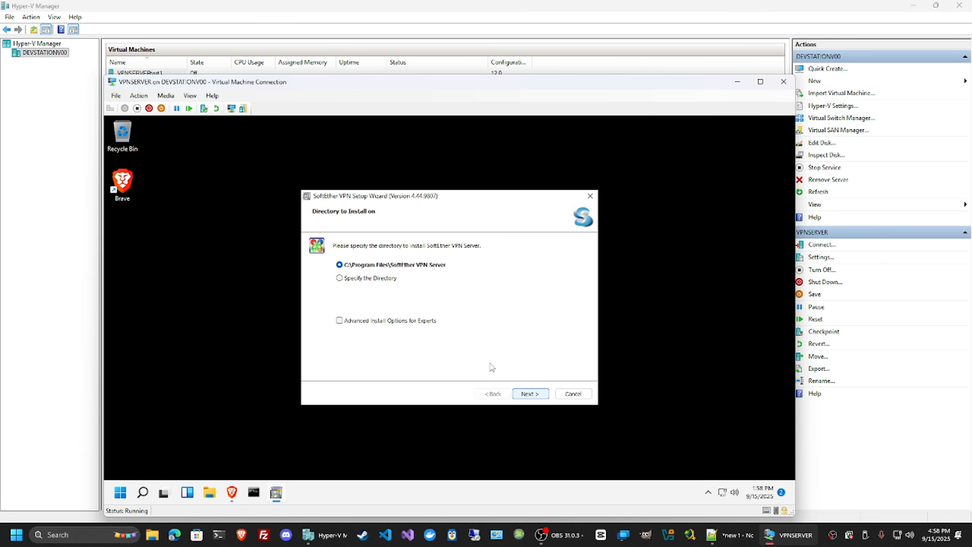
Install to C:\Program Files\SoftEther VPN Server and finish the setup with the SoftEther VPN Server Manager set to start
left_click(542, 393)
left_click(541, 394)
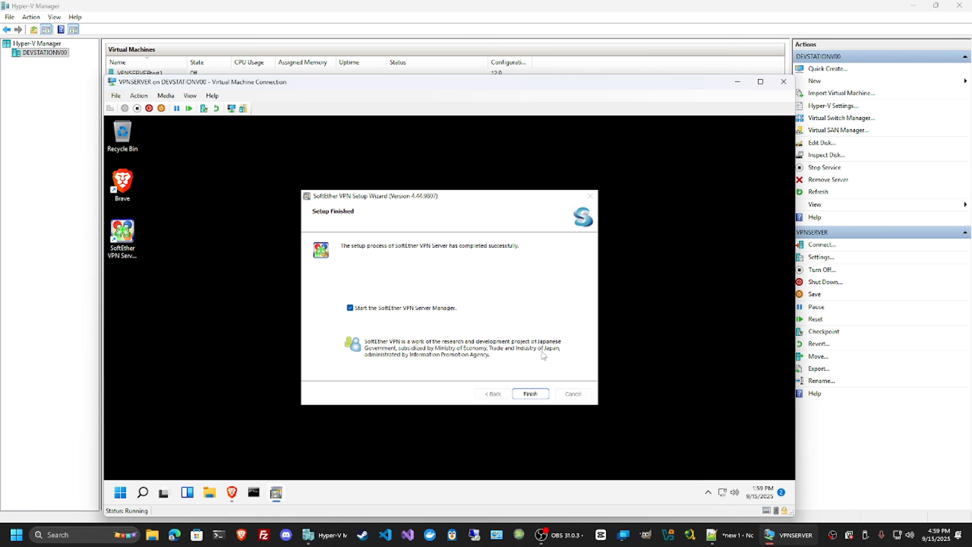
left_click(536, 395)
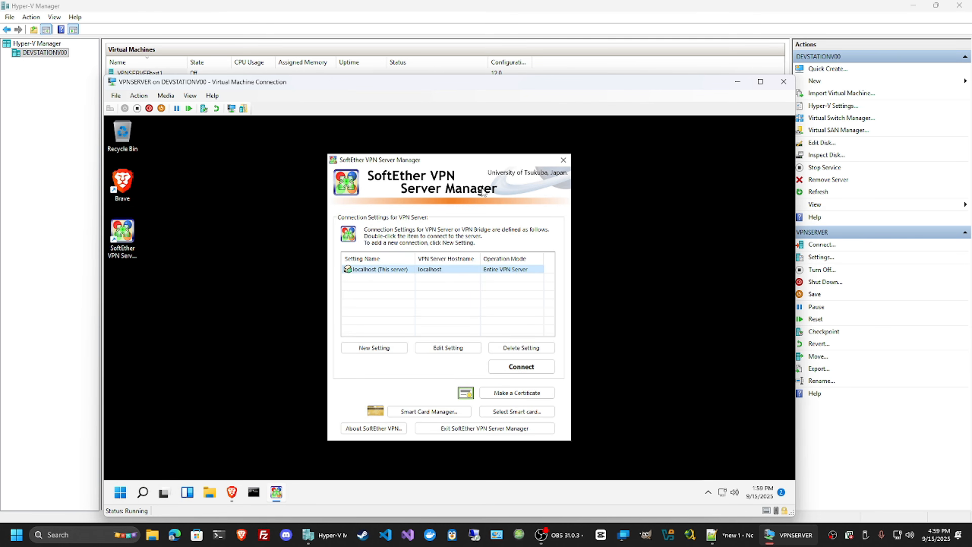
Connect to the localhost VPN server and set a new administrator password, entering it in both password fields
left_click_drag(463, 160, 448, 154)
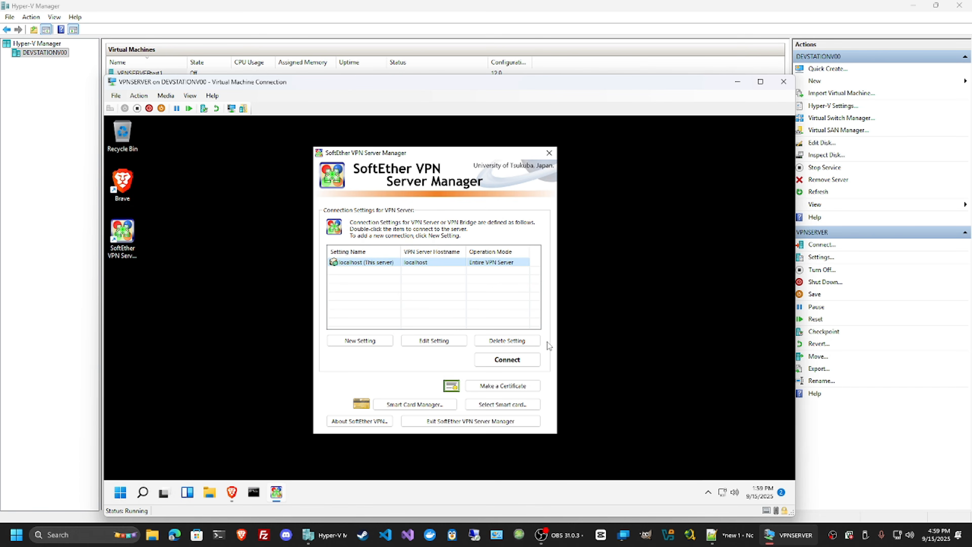
left_click(506, 360)
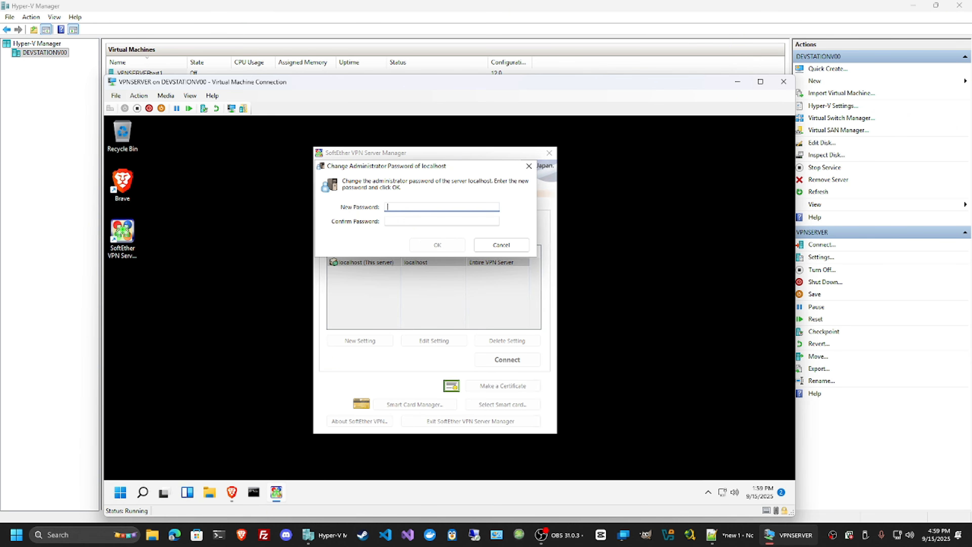
type("•••••••")
key("Tab")
type("•••••••")
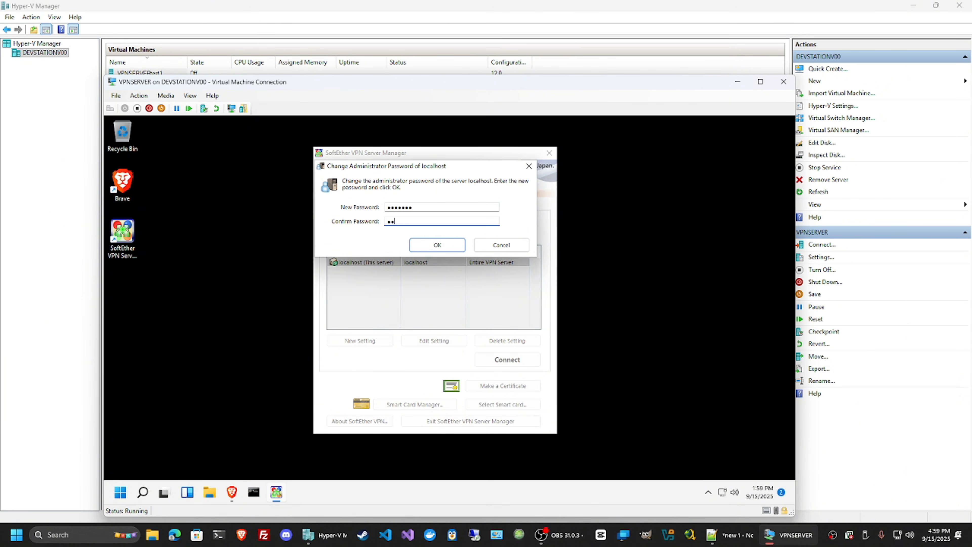
left_click(441, 245)
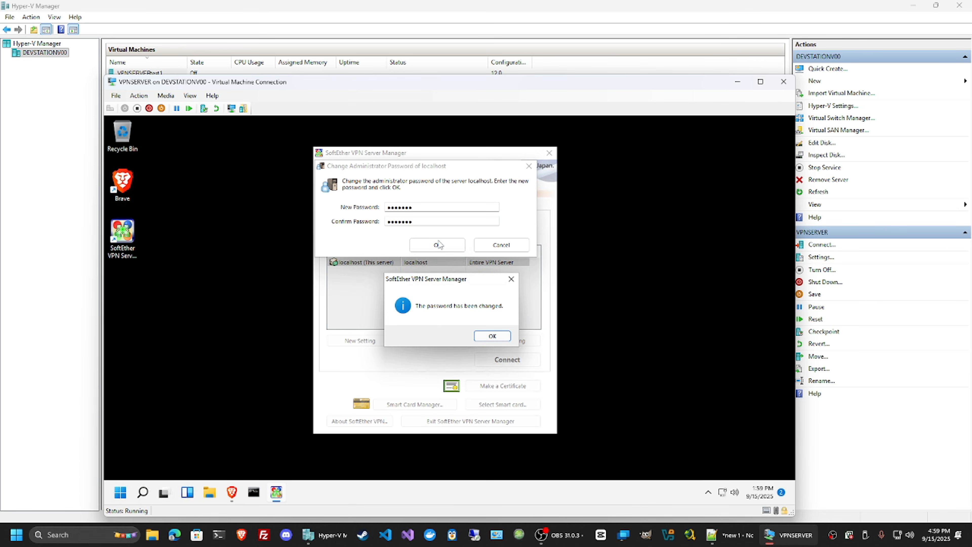
left_click(493, 339)
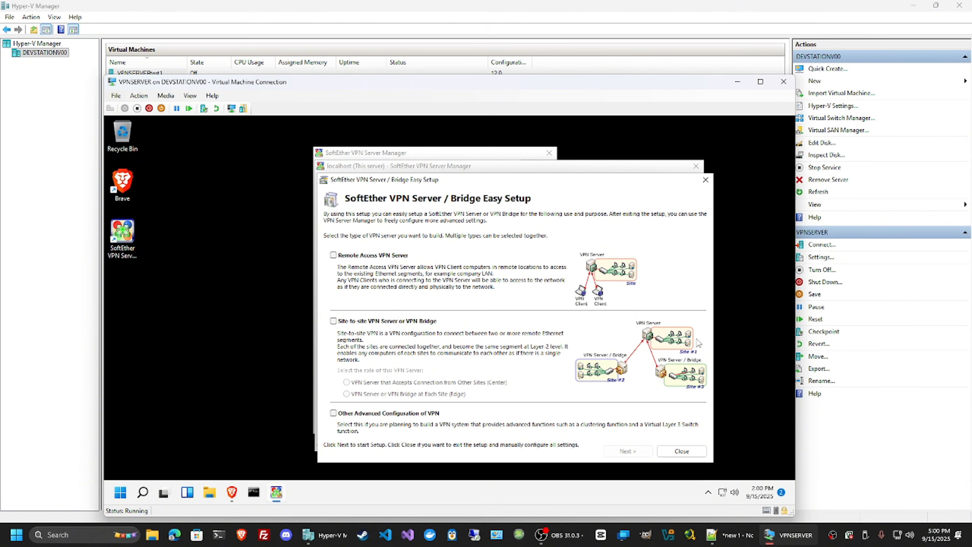
Select Remote Access VPN Server in Easy Setup, confirm initializing the current settings, and accept VPN as the virtual hub name
left_click(334, 255)
left_click(632, 454)
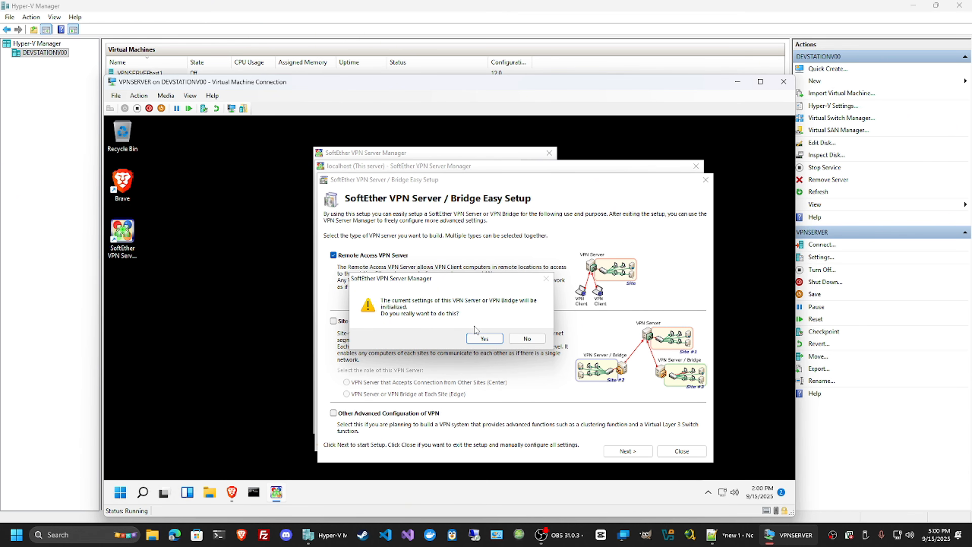
left_click(485, 338)
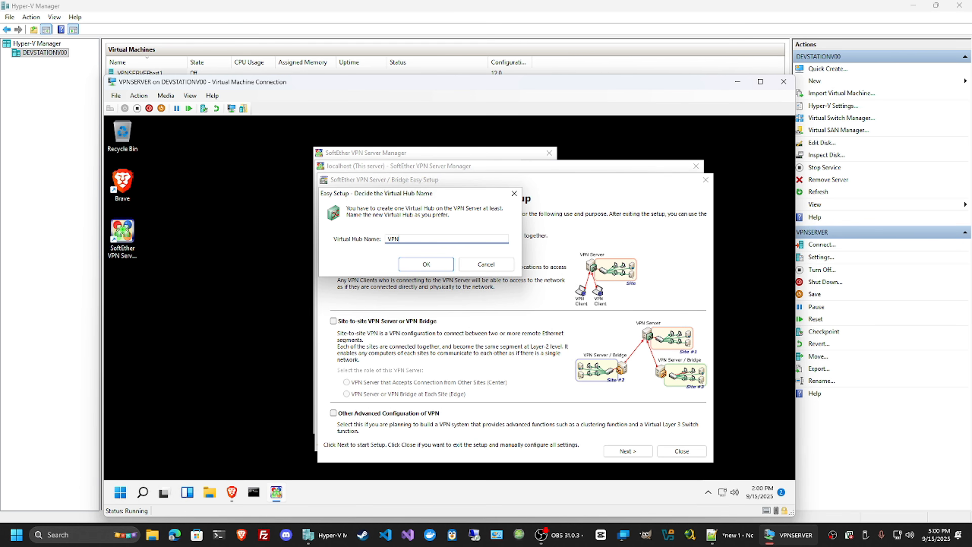
left_click(426, 264)
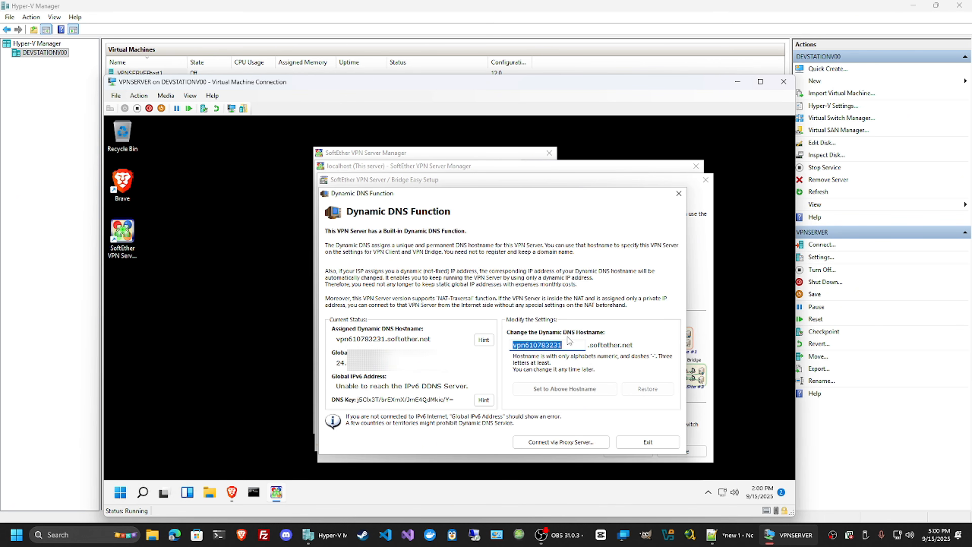
Set the dynamic DNS hostname to vpnservertest01 and exit the Dynamic DNS settings
left_click(570, 345)
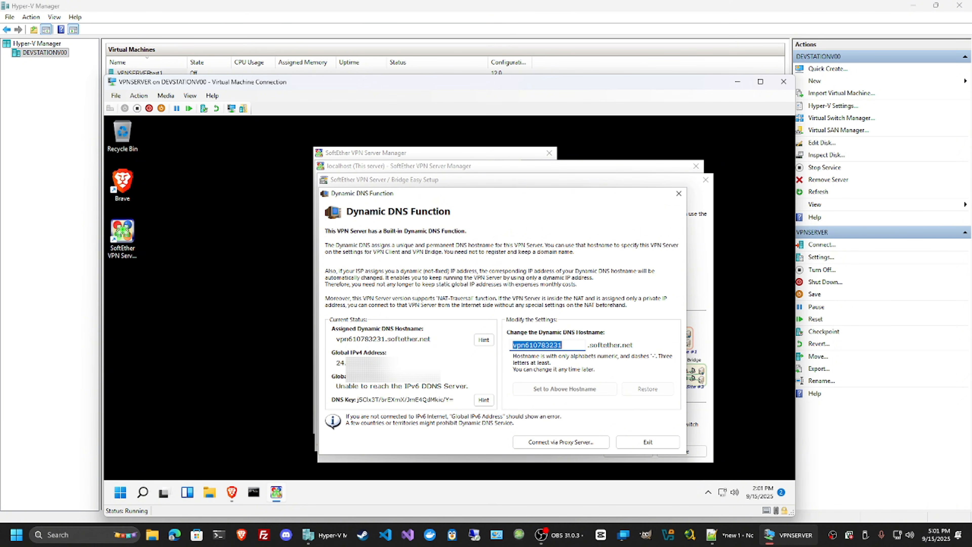
type("vpnser")
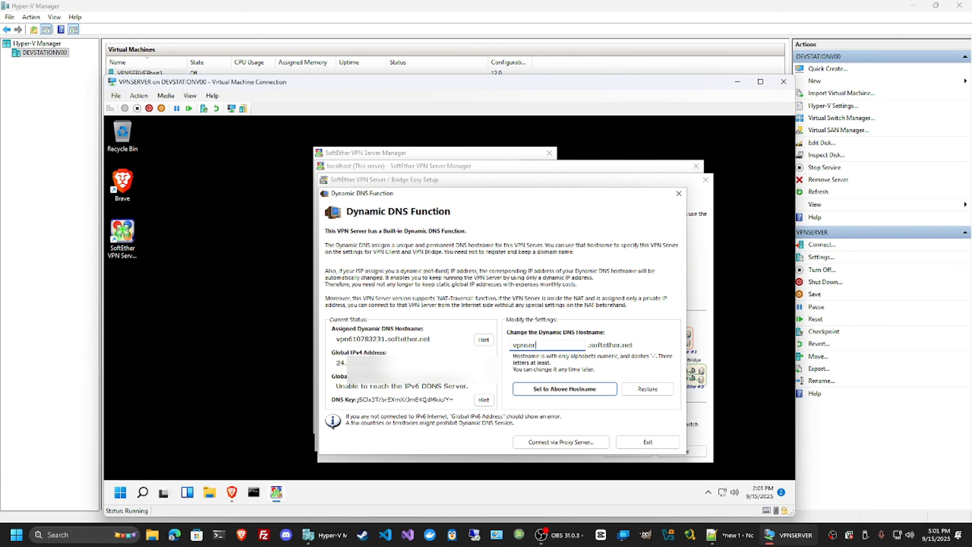
type("vertest01")
left_click(589, 394)
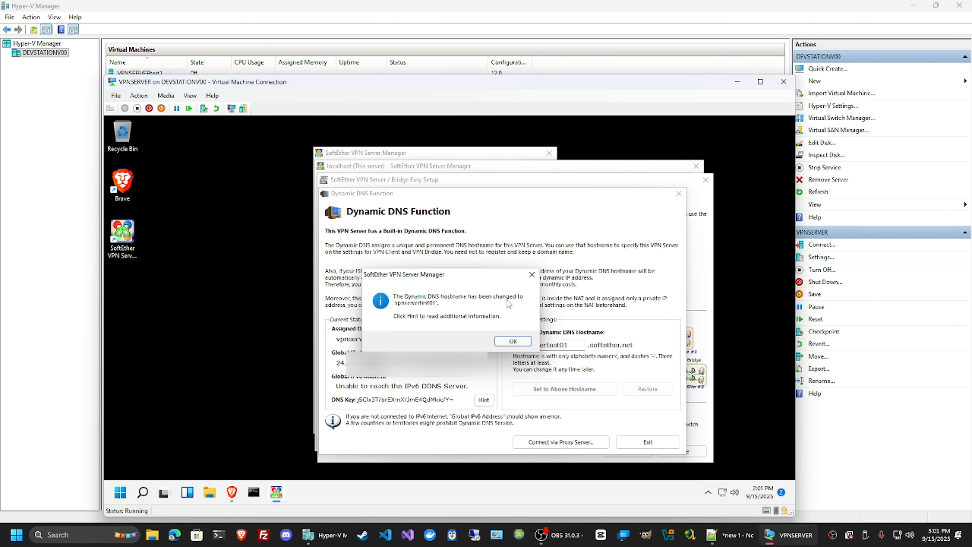
left_click(528, 340)
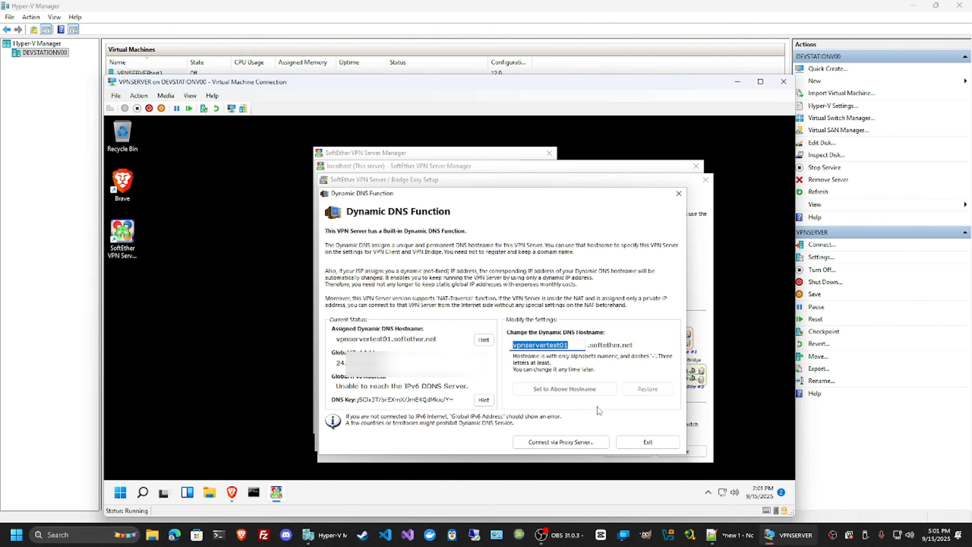
left_click(648, 442)
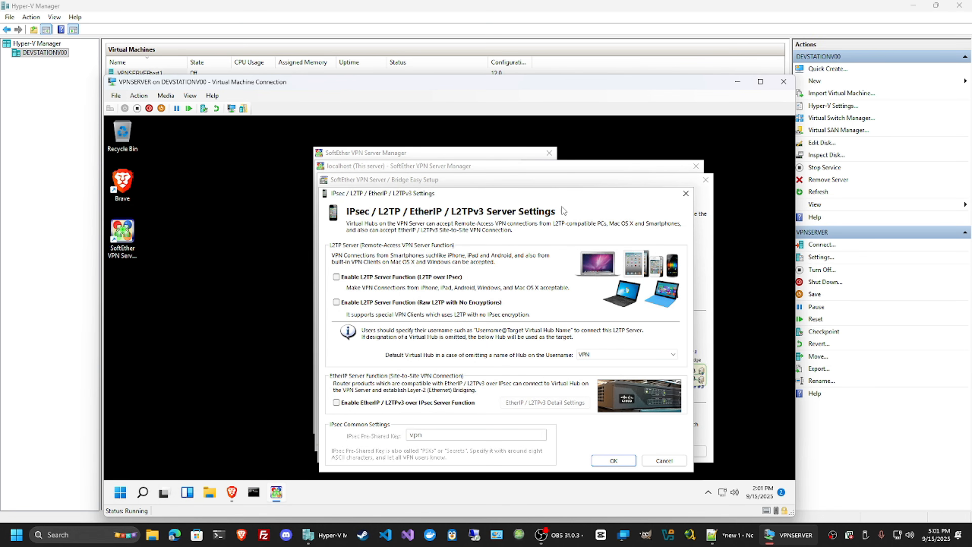
Accept the IPsec / L2TP server settings without enabling any function, and disable VPN Azure
left_click_drag(582, 194, 571, 187)
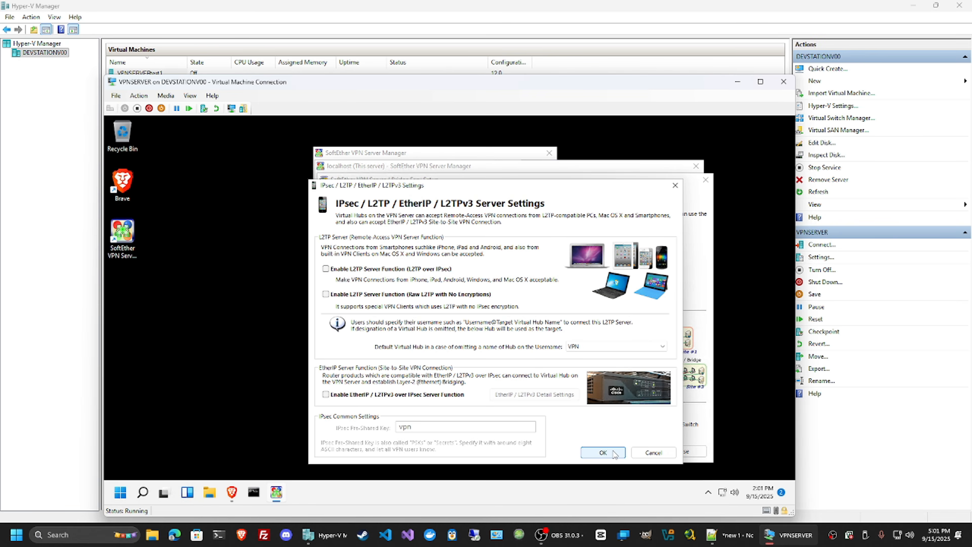
left_click(604, 453)
left_click_drag(538, 188, 505, 158)
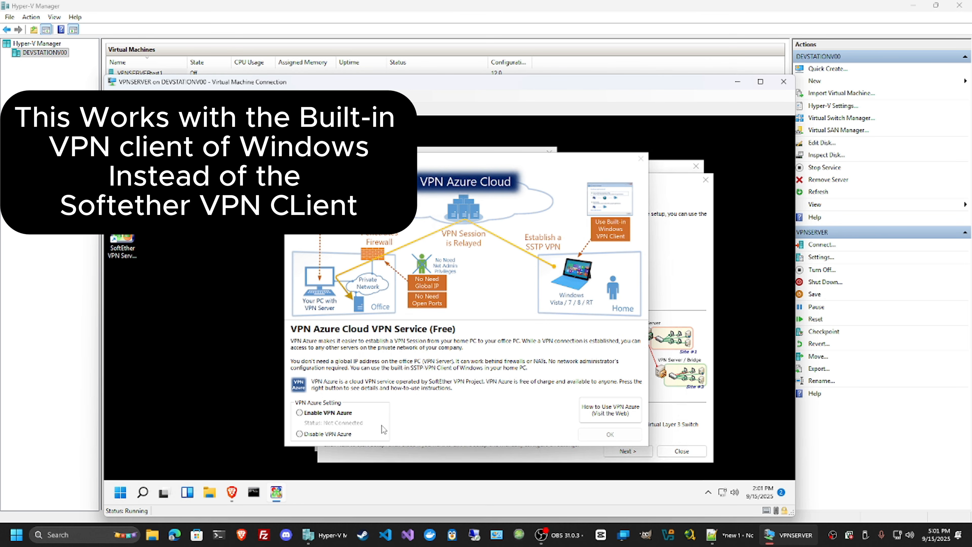
left_click(343, 436)
left_click(610, 434)
left_click_drag(500, 194, 480, 184)
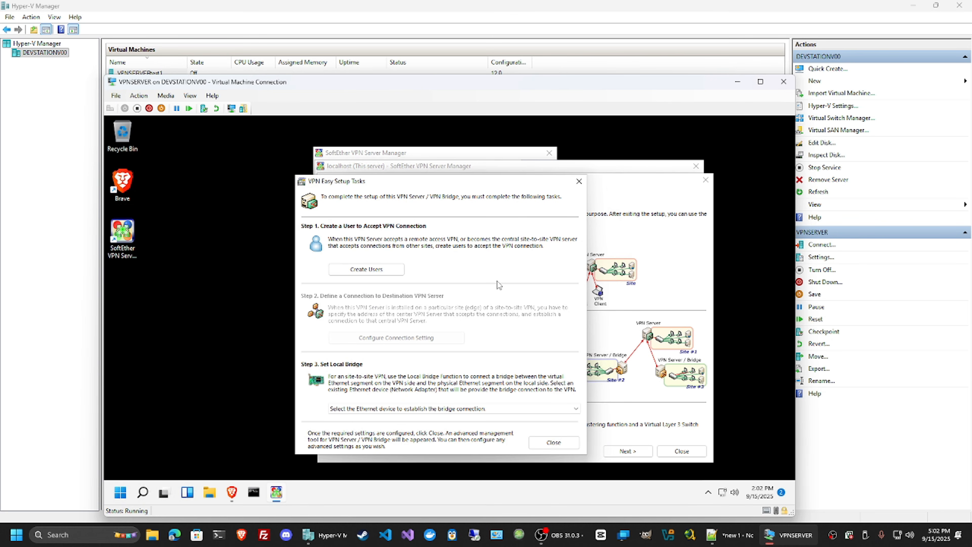
Start a new VPN user with the user's name and create a group named Admin Groups with the full name Administrators
left_click(392, 276)
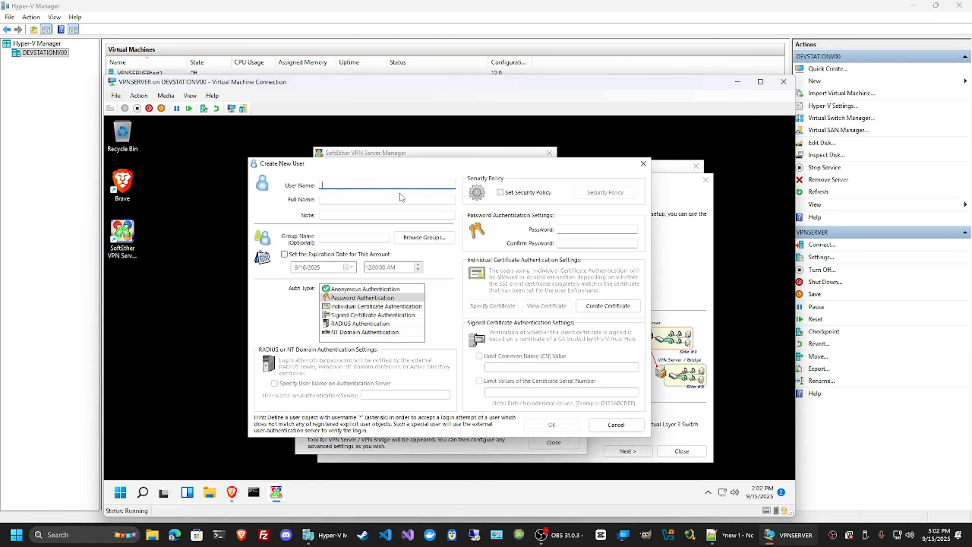
type("jeffrey")
left_click(422, 238)
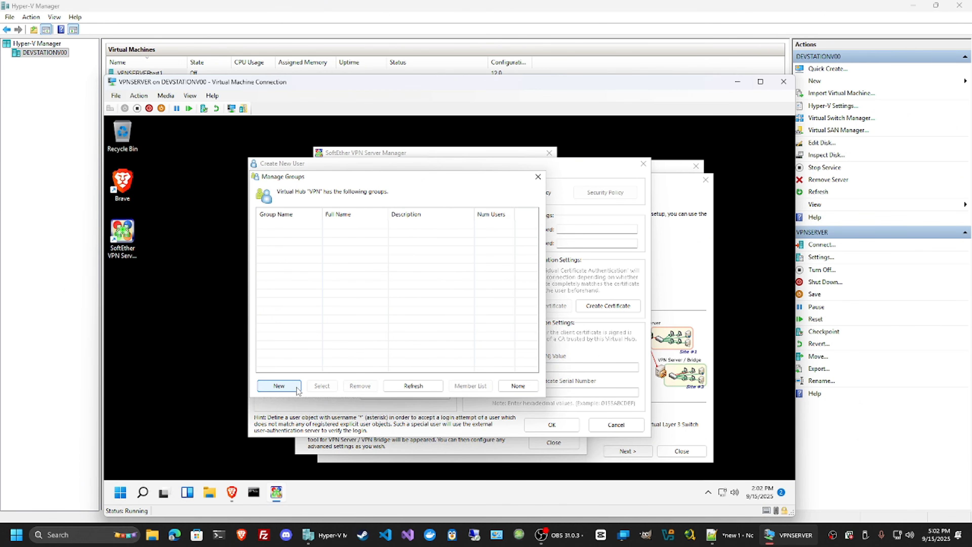
left_click(279, 386)
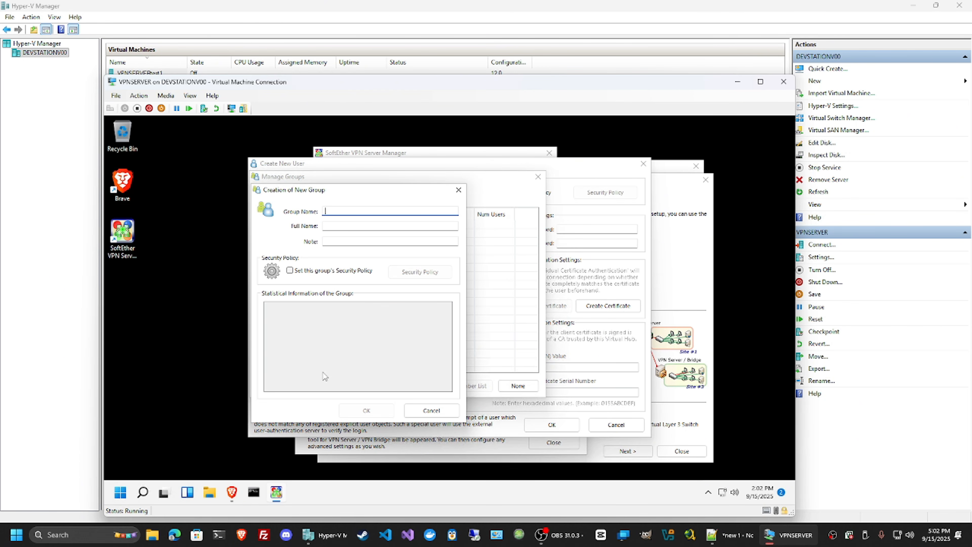
type("Admin Groups")
key("Tab")
type("Adm")
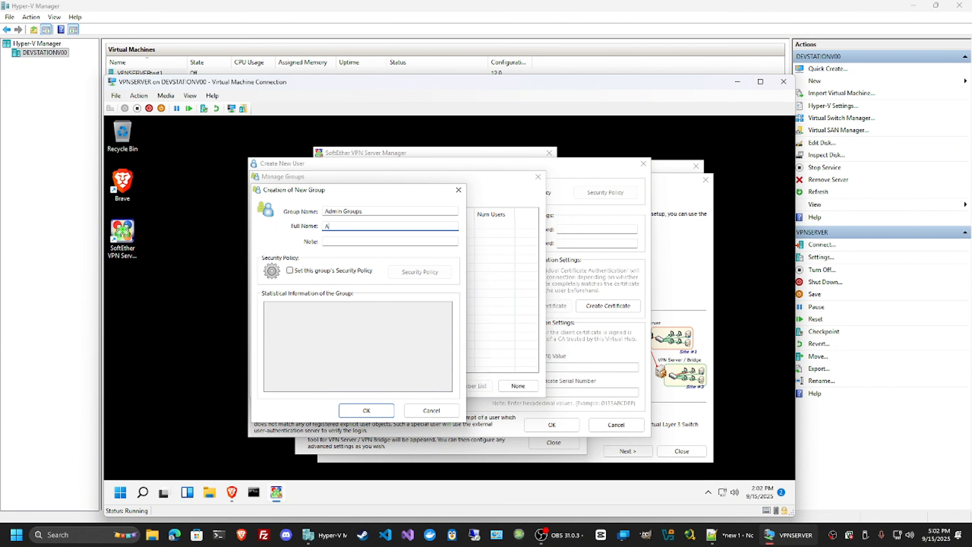
type("inistrators")
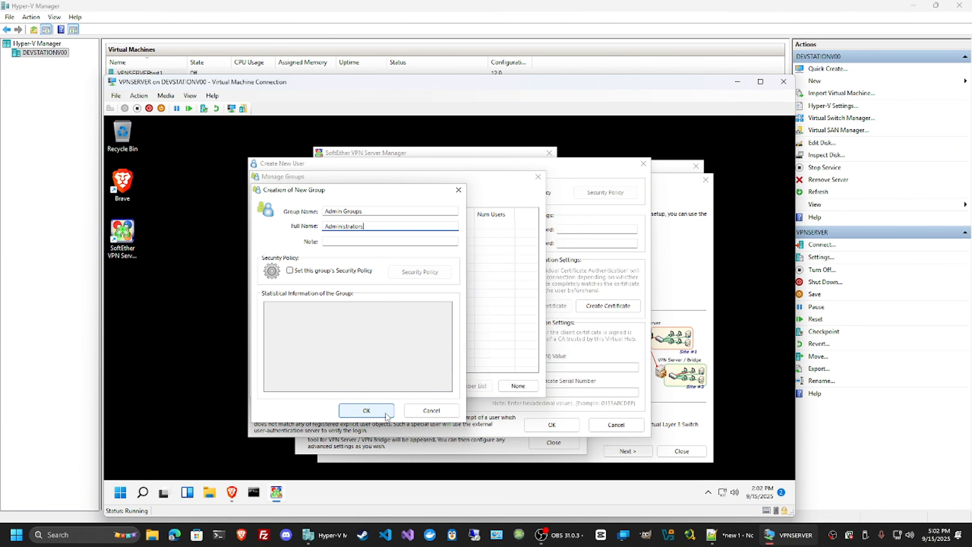
left_click(385, 413)
left_click(503, 337)
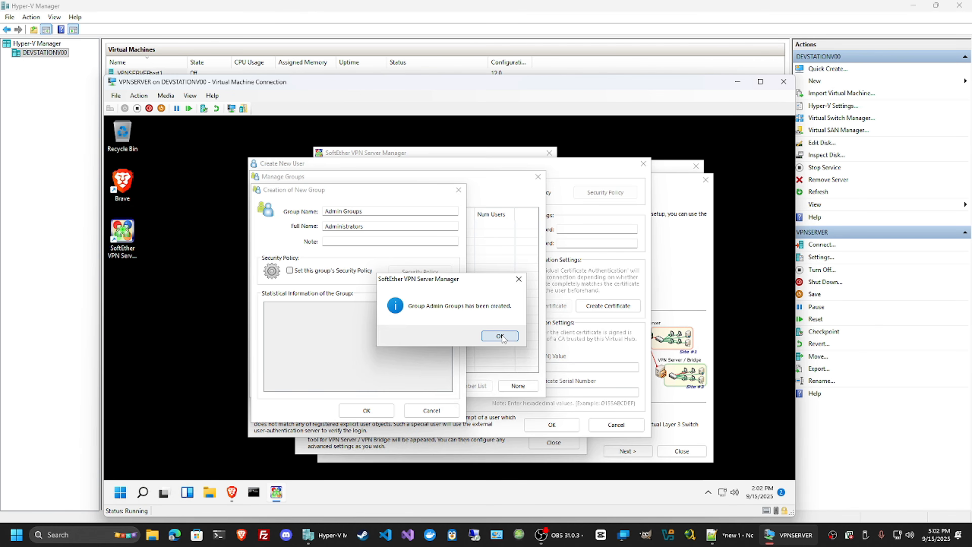
left_click(538, 177)
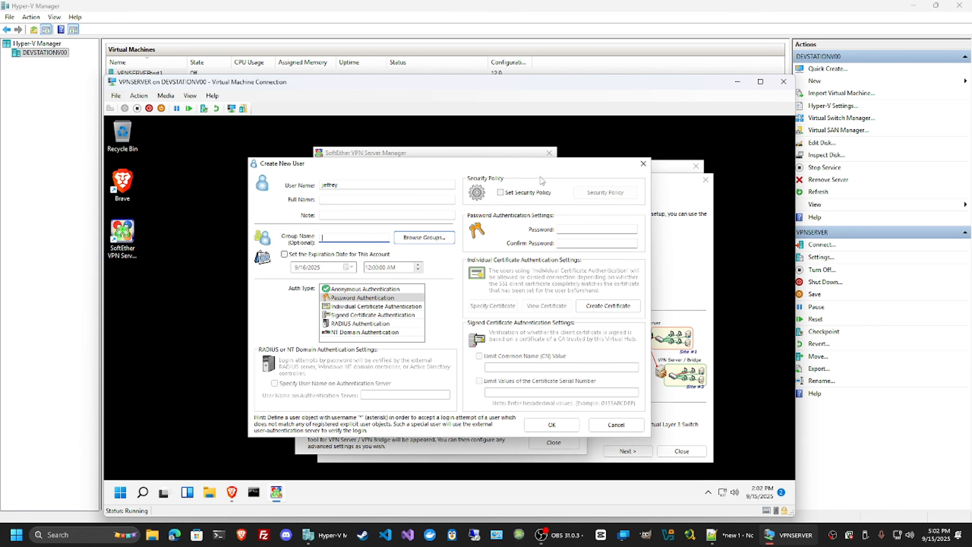
Set and confirm the new user's authentication password, save the user, and exit user management
left_click(564, 229)
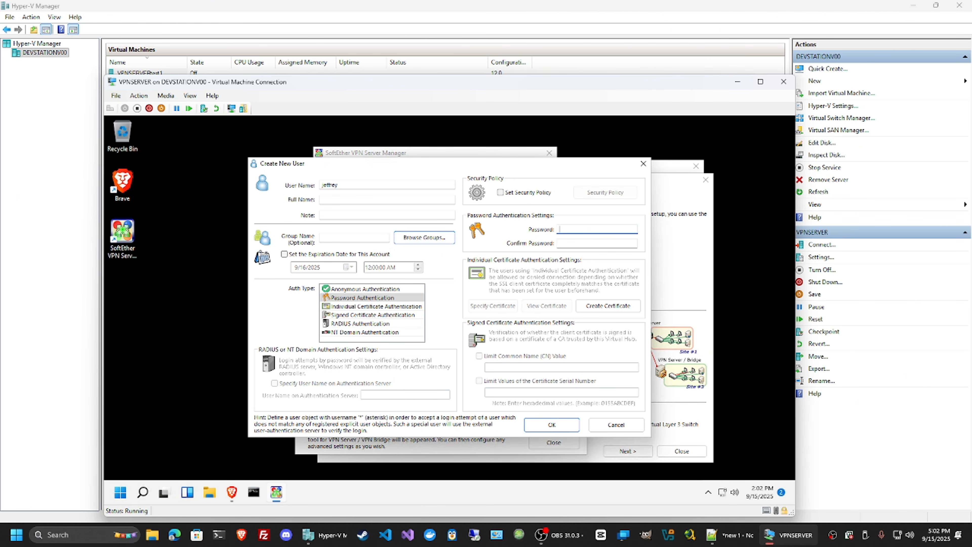
type("•••••••")
key("Tab")
type("•••")
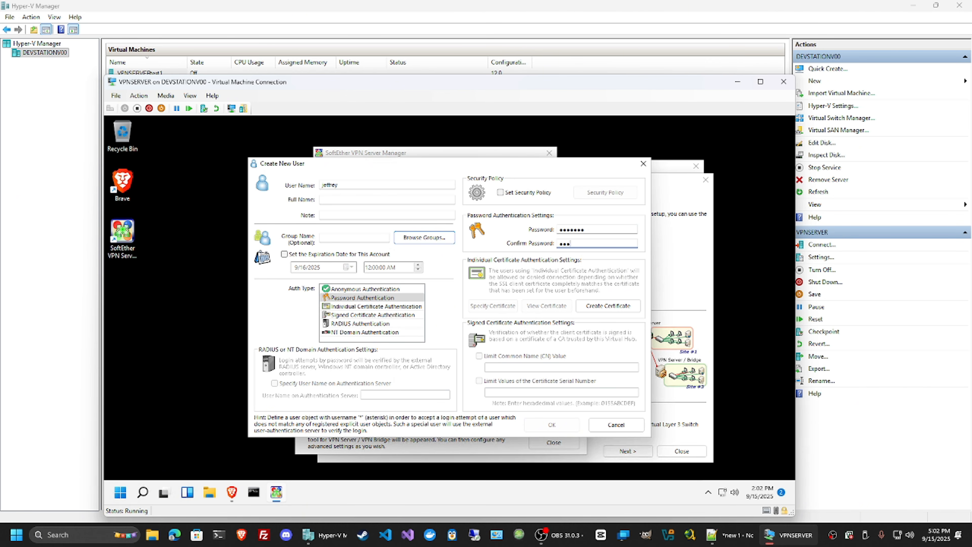
type("••••")
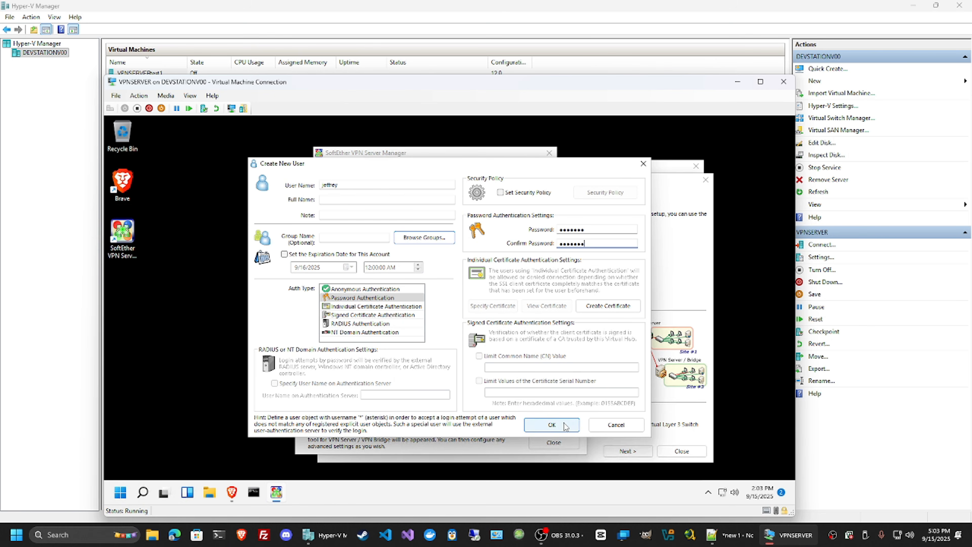
left_click(552, 425)
left_click(504, 333)
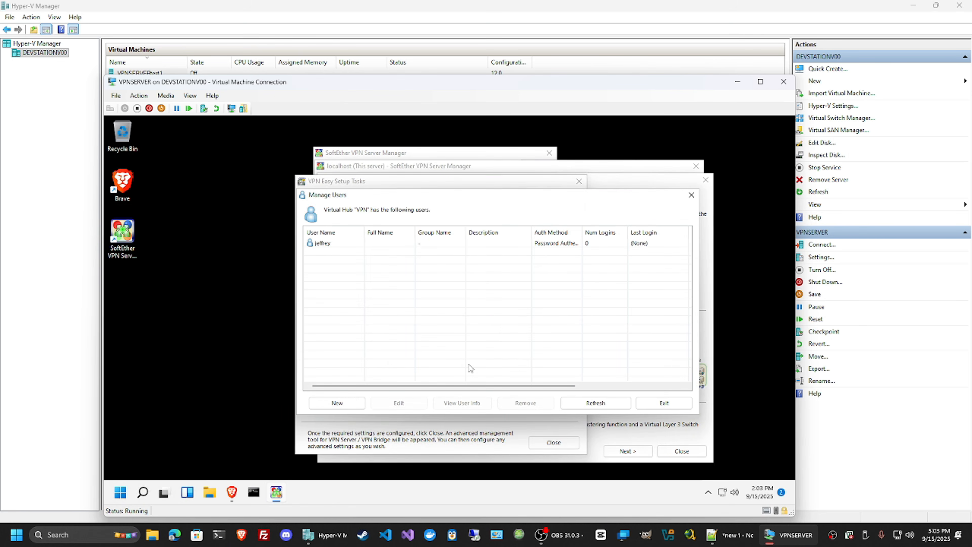
left_click(679, 403)
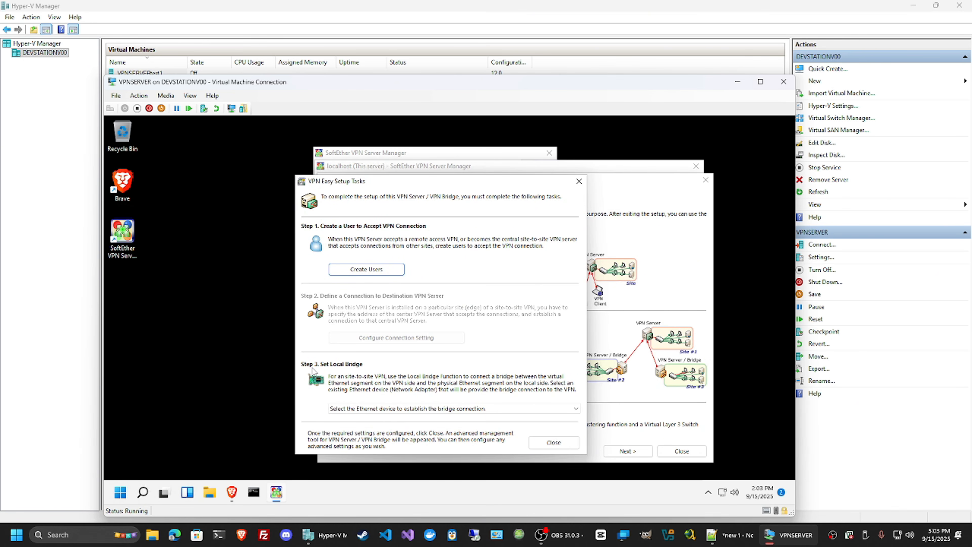
Set the local bridge to the Ethernet 2 adapter to finish Easy Setup, and check the bridge's status in the local bridge settings
left_click(575, 409)
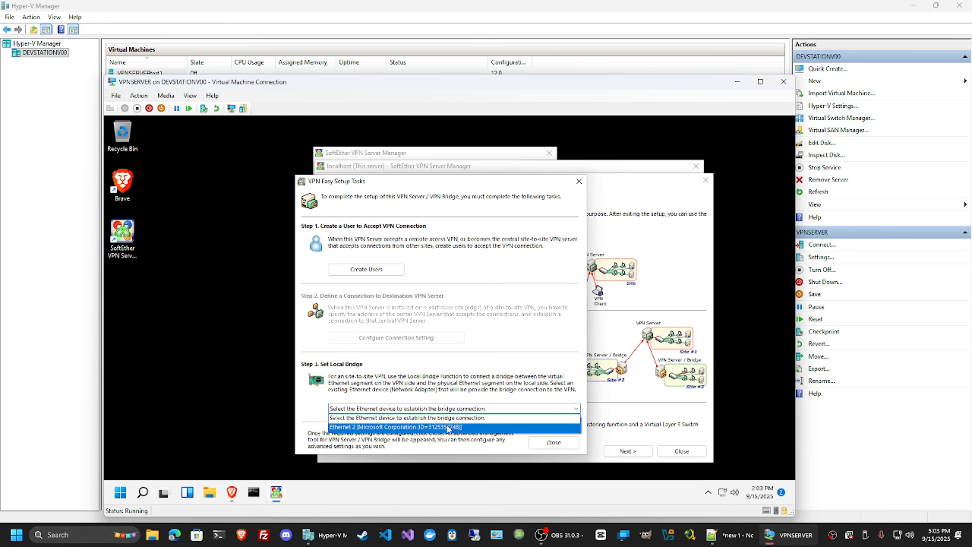
left_click(406, 427)
left_click(552, 442)
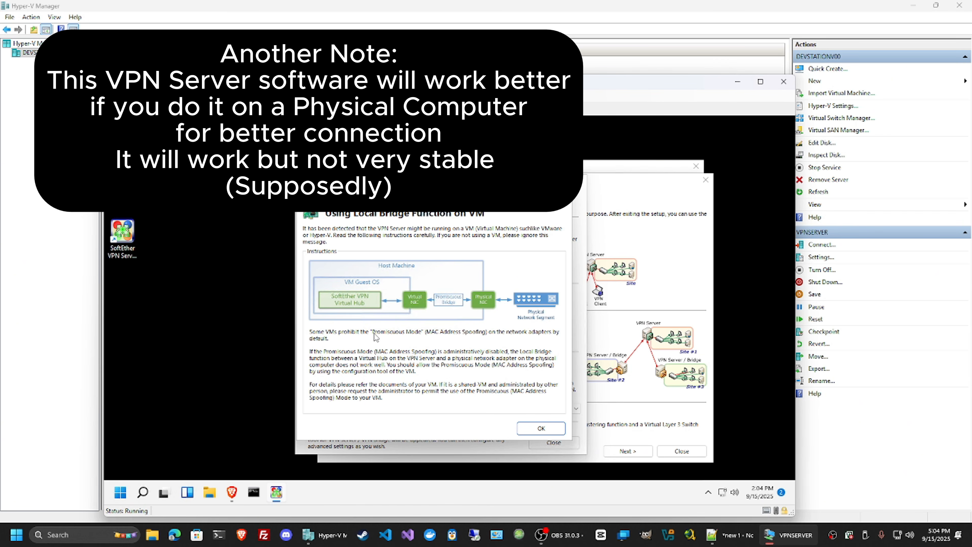
left_click(541, 428)
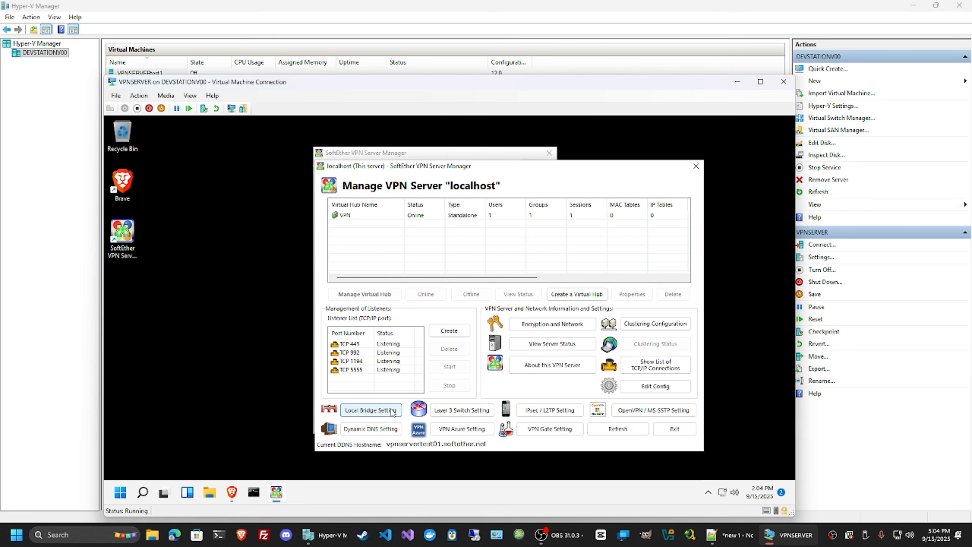
left_click(393, 411)
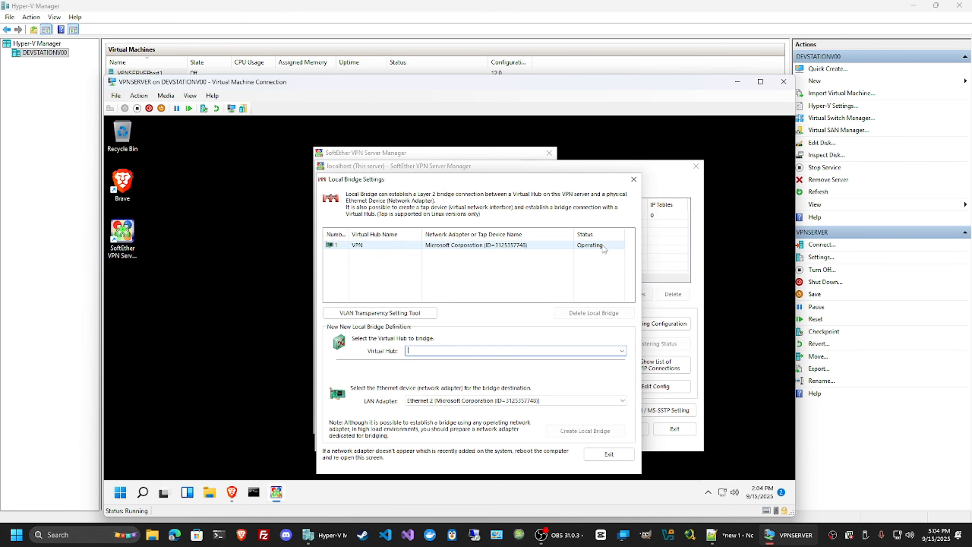
left_click(634, 180)
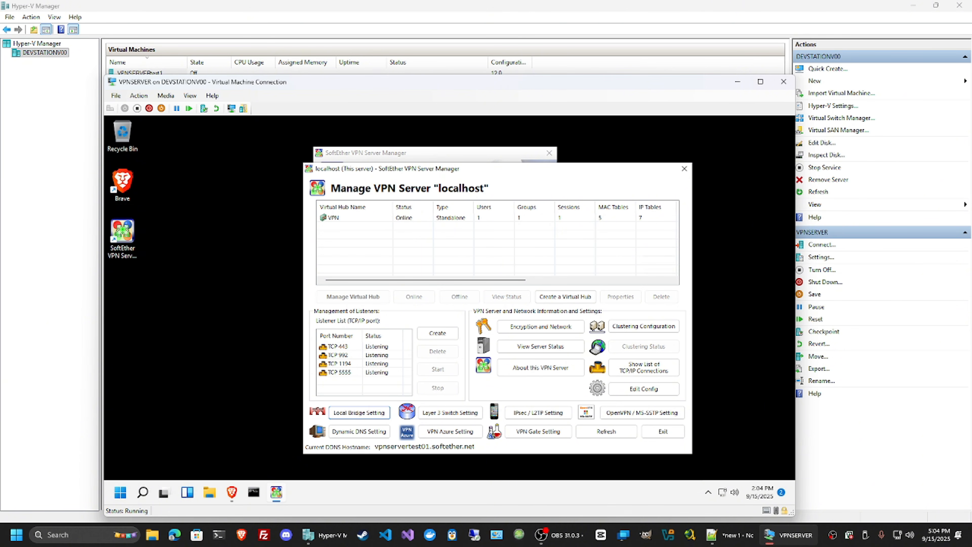
Copy the server's current DDNS hostname and close the localhost server management window
double_click(425, 447)
right_click(429, 447)
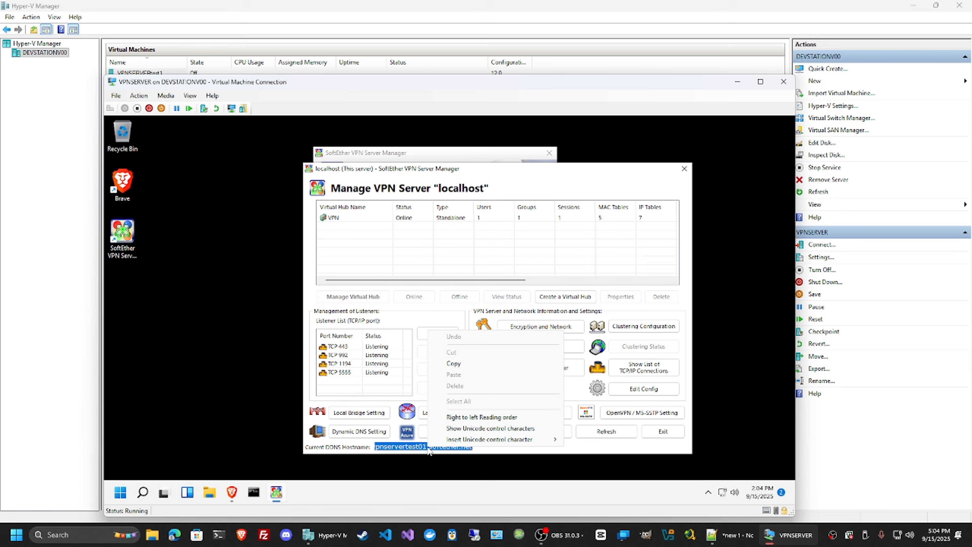
left_click(456, 363)
left_click(684, 169)
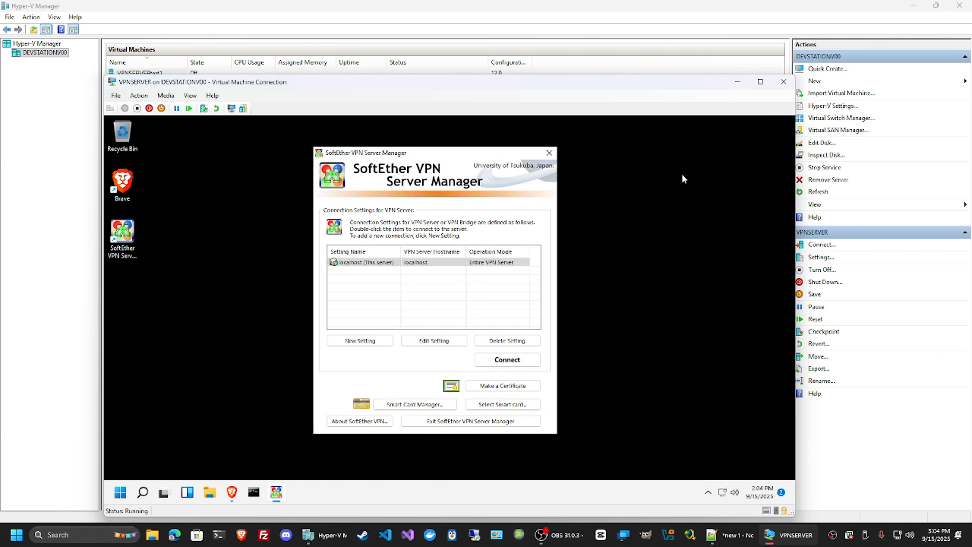
Create a connection setting named DNSNAME with the copied host name vpnservertest01.softether.net and the administrator password
left_click(504, 286)
left_click(360, 340)
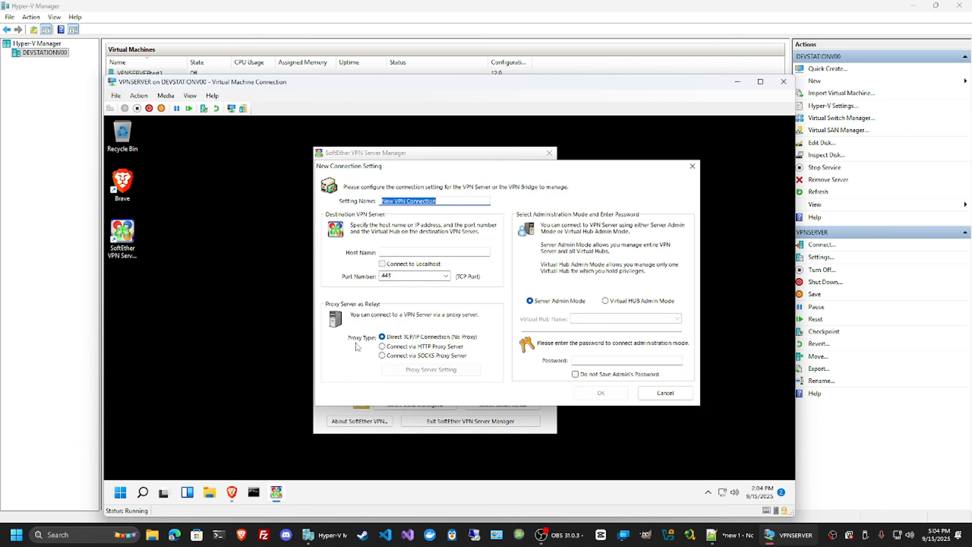
type("DNSNAME")
key("Tab")
key("ctrl+v")
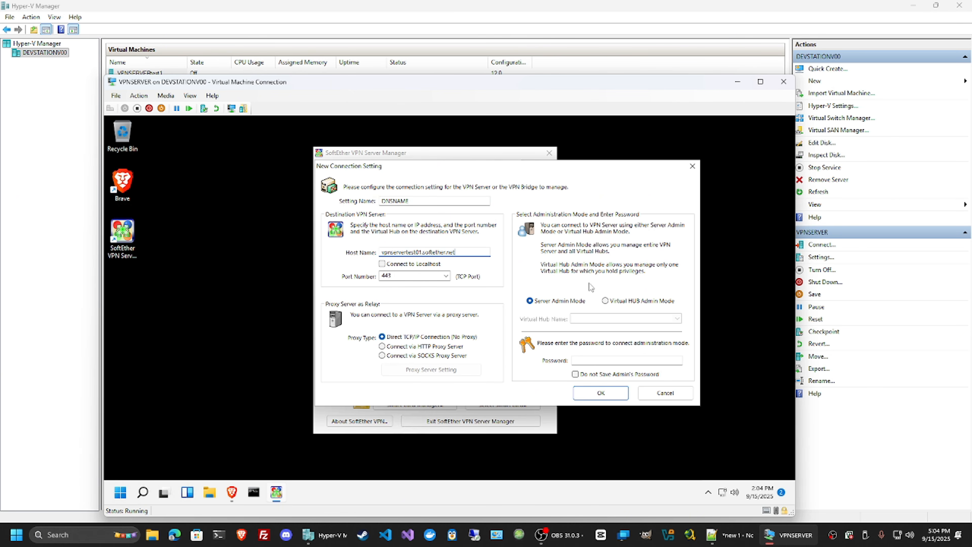
left_click(623, 360)
left_click(620, 395)
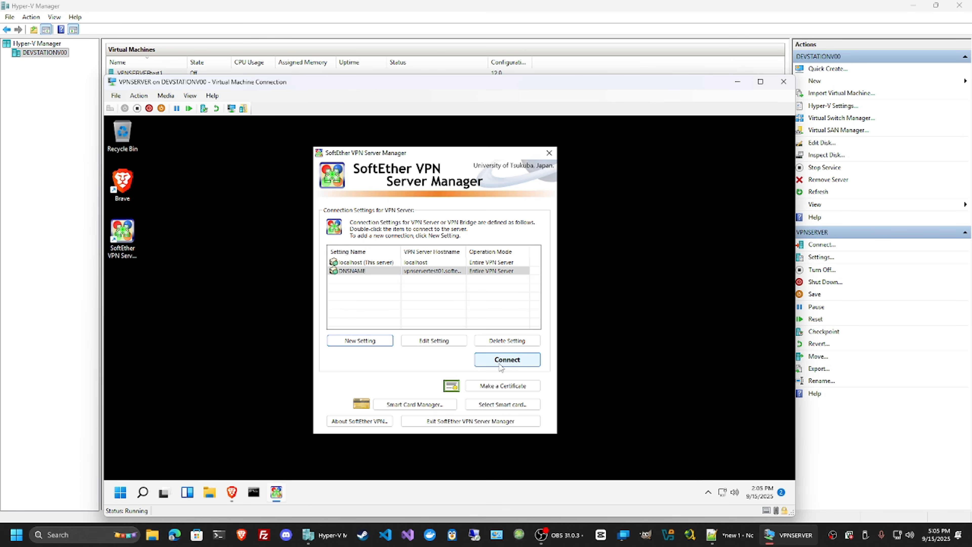
Connect to the server through DNSNAME and enable SecureNAT on the VPN virtual hub, confirming the warning
left_click(501, 365)
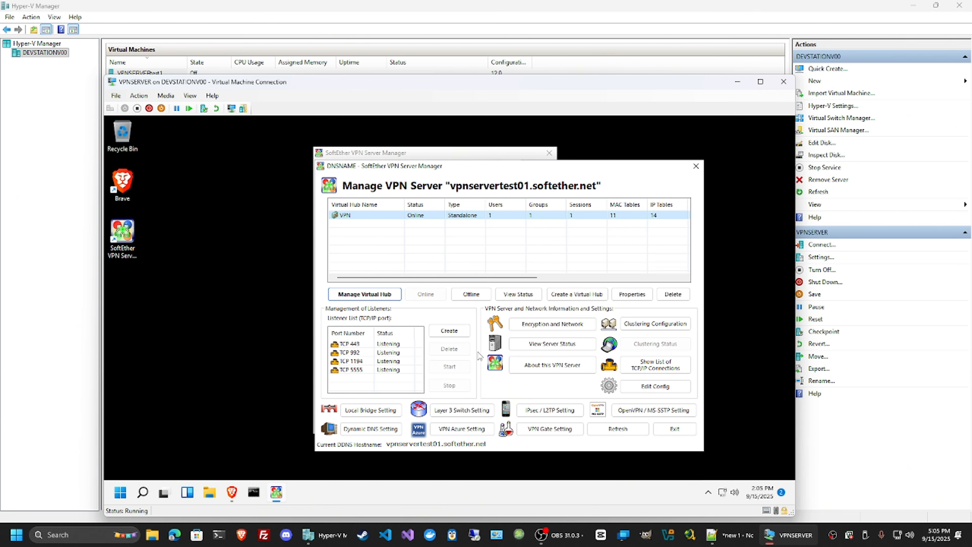
left_click(373, 296)
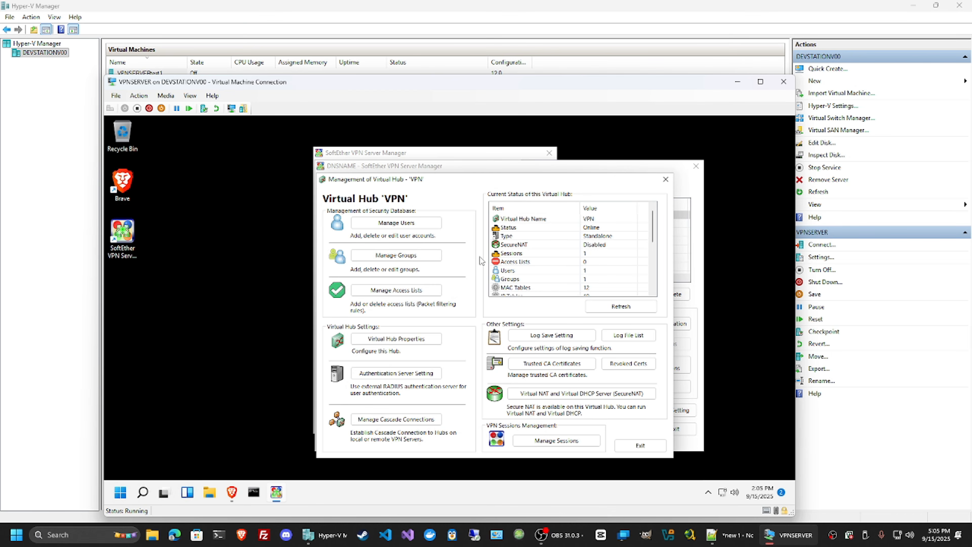
left_click(580, 394)
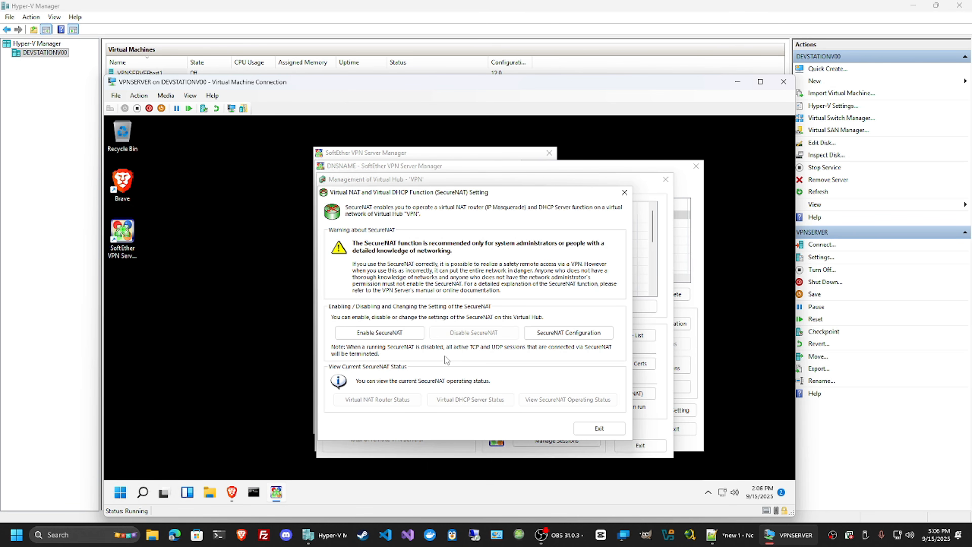
left_click(377, 338)
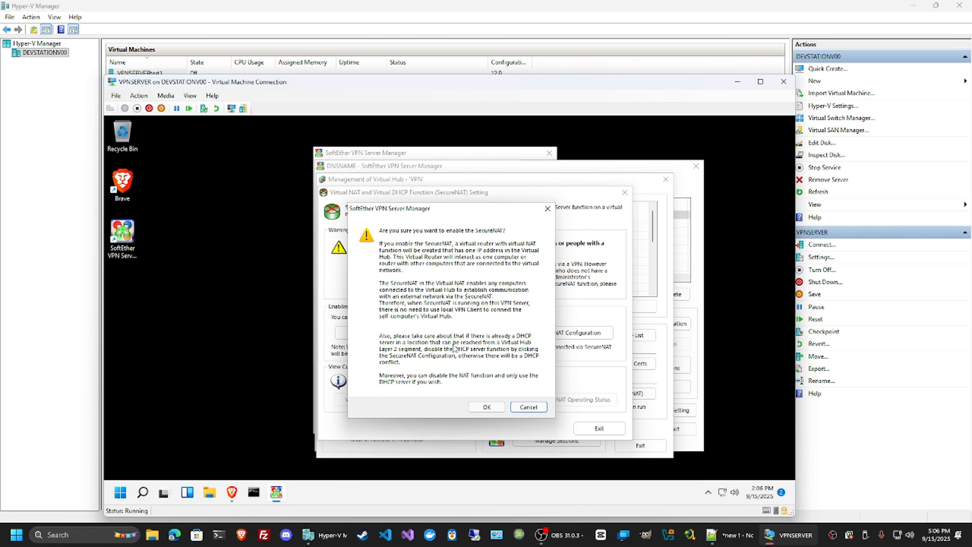
left_click(487, 407)
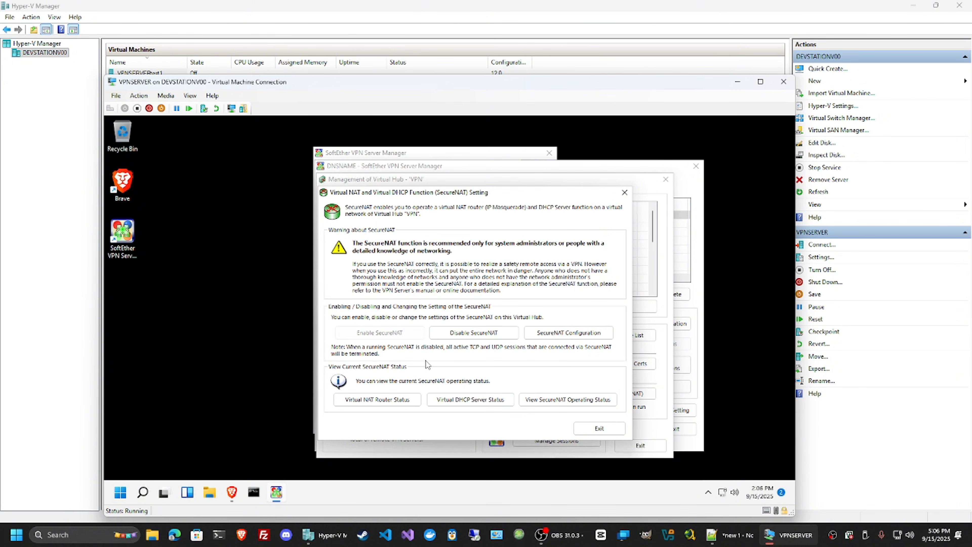
Review and accept the SecureNAT configuration, and exit the virtual hub management
left_click(586, 337)
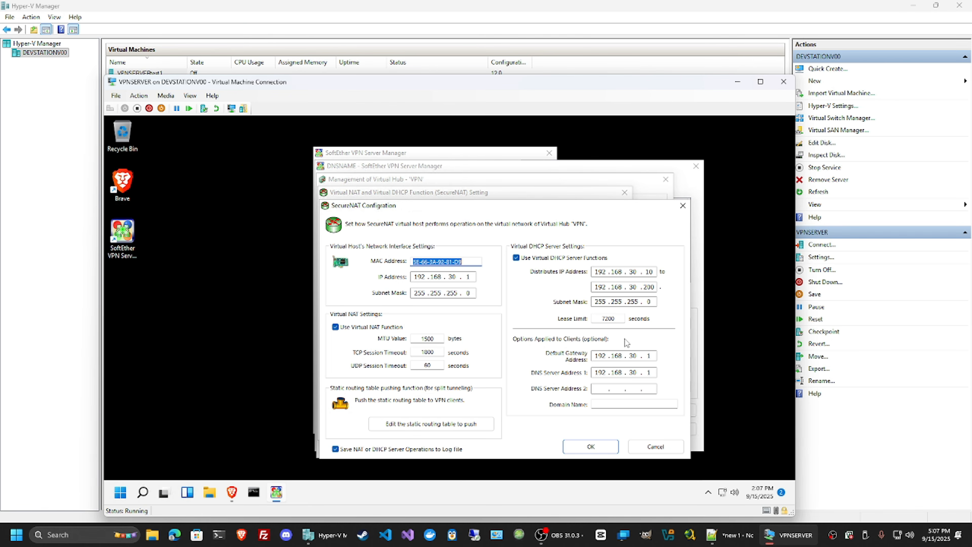
left_click(591, 449)
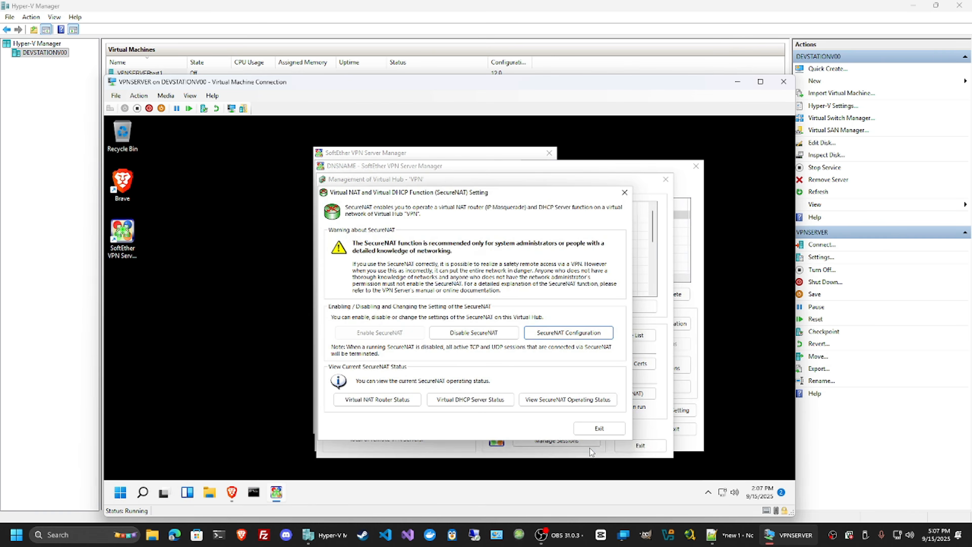
left_click(599, 429)
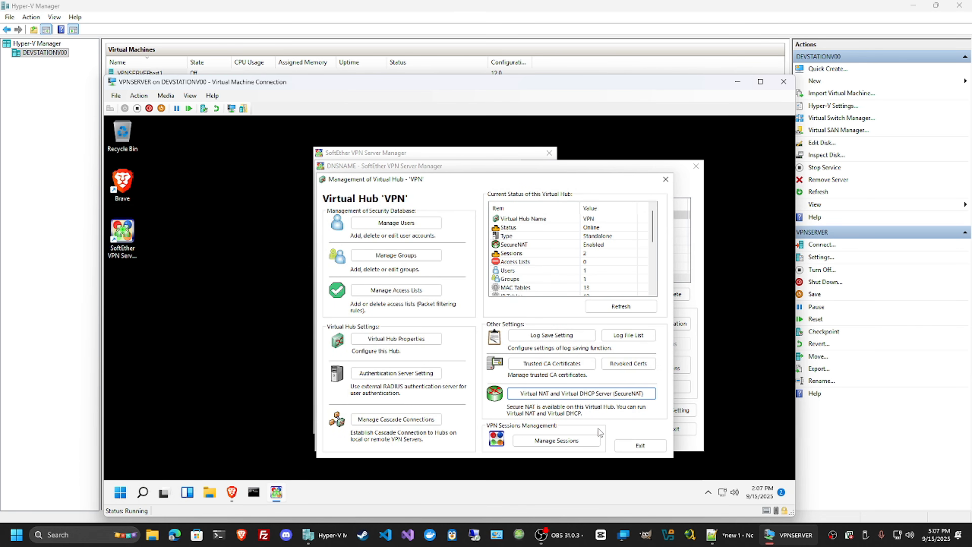
left_click(630, 445)
left_click_drag(593, 169, 531, 169)
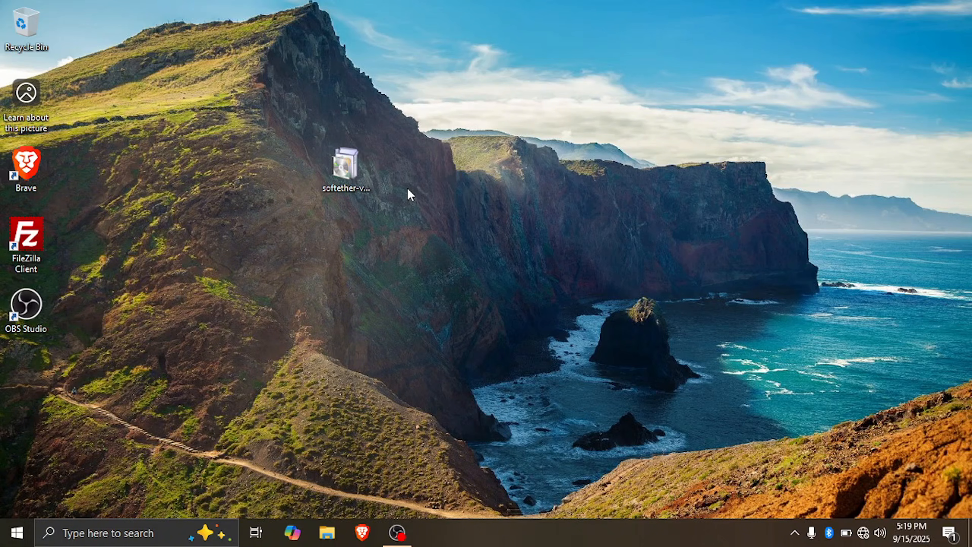
Install the SoftEther VPN Client component in its default directory, accepting the license terms, and finish by starting the VPN Client Manager
double_click(351, 168)
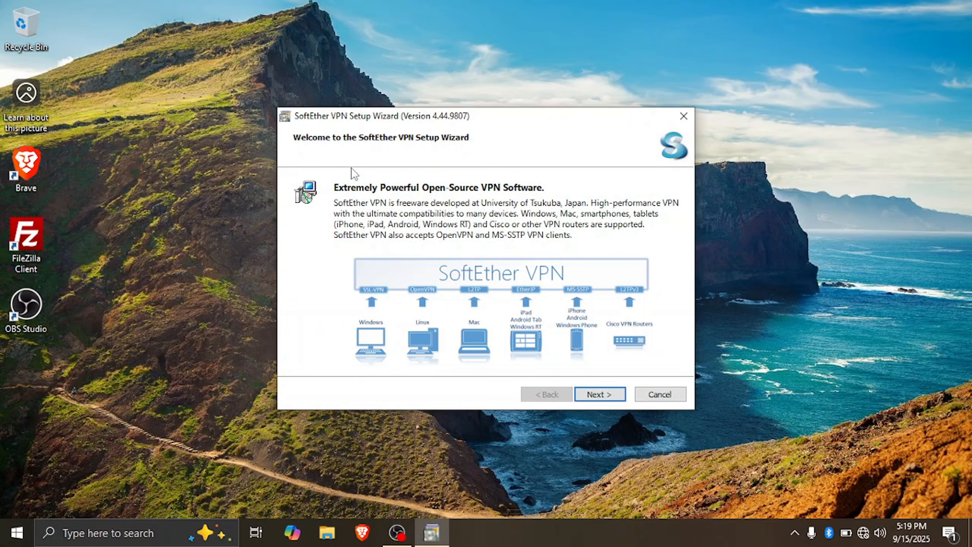
left_click(616, 399)
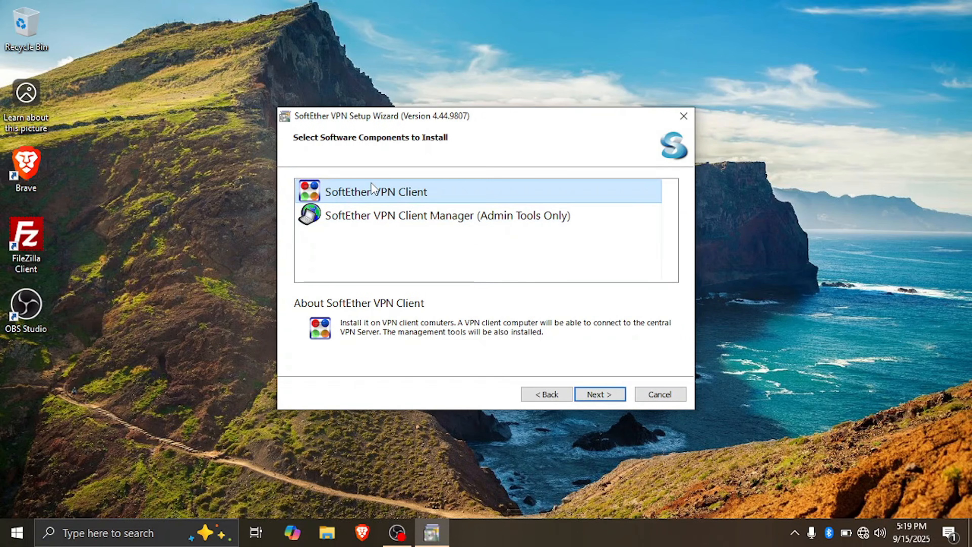
left_click(599, 397)
left_click(432, 326)
left_click(598, 395)
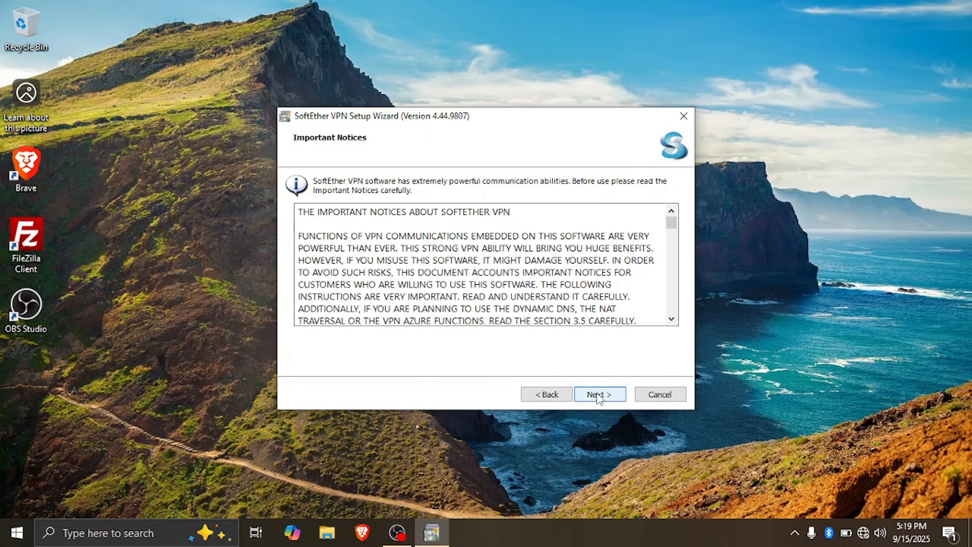
left_click(599, 395)
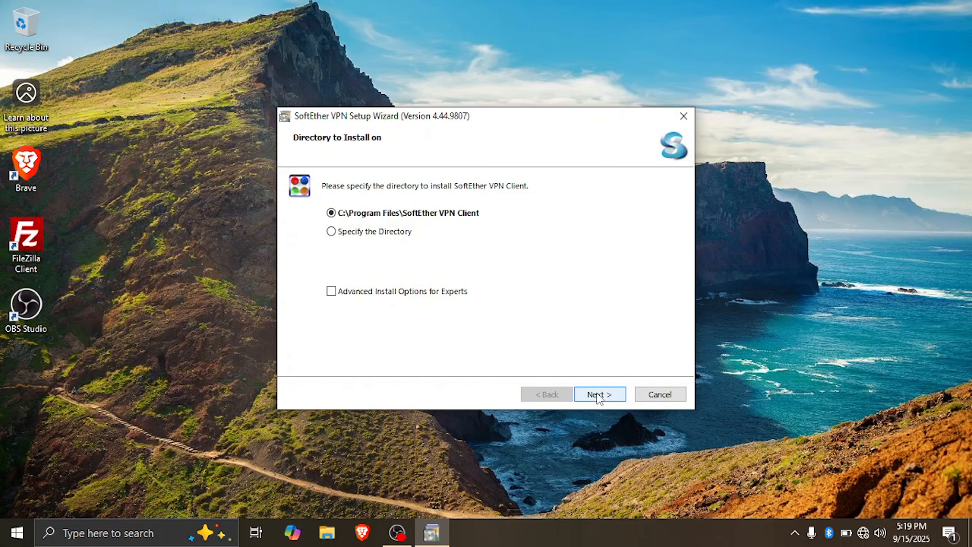
left_click(599, 395)
left_click(599, 395)
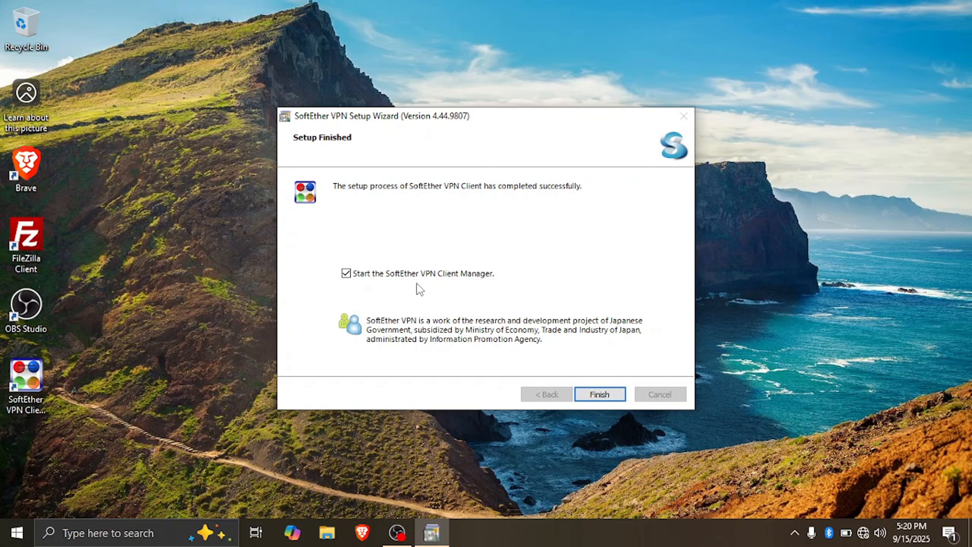
left_click(600, 394)
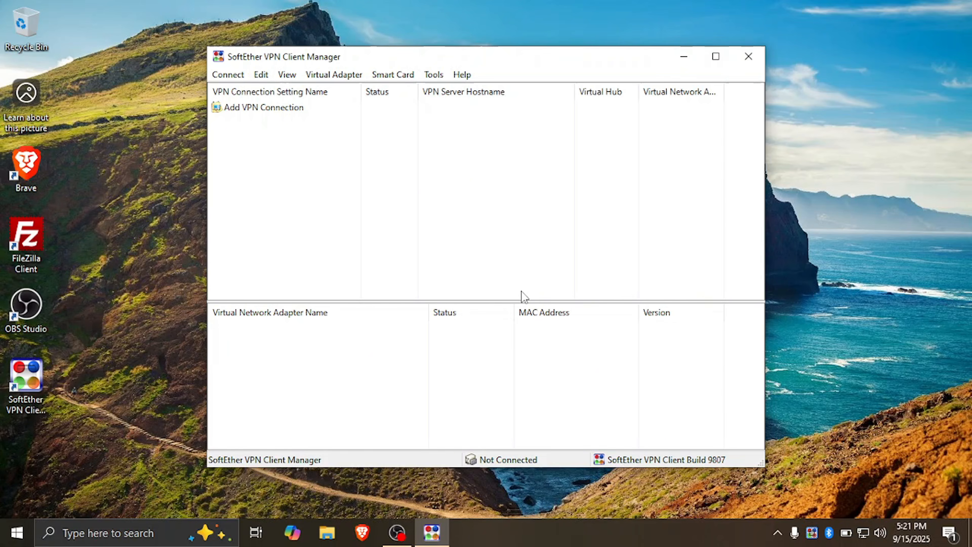
Start adding a VPN connection and create the required virtual network adapter with the name VPN
left_click(262, 108)
double_click(260, 109)
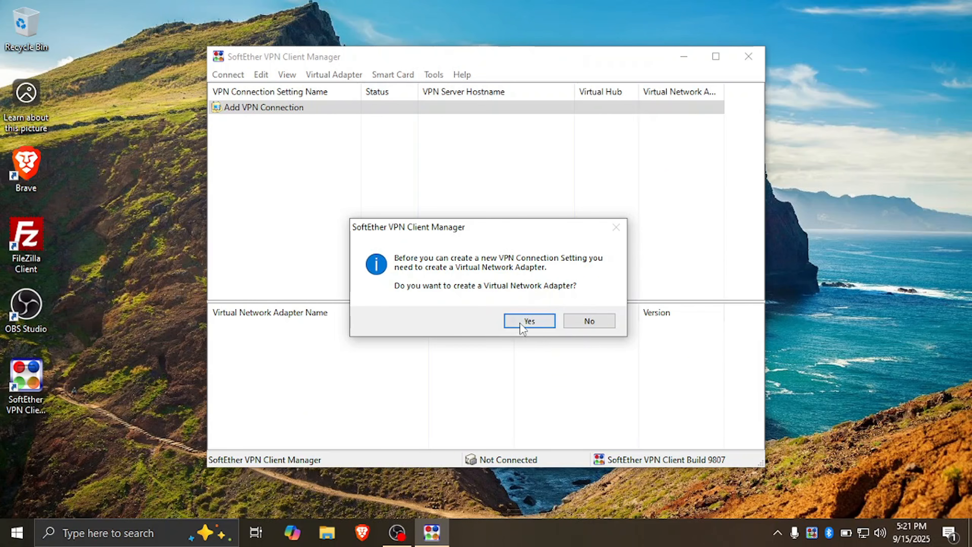
left_click(530, 321)
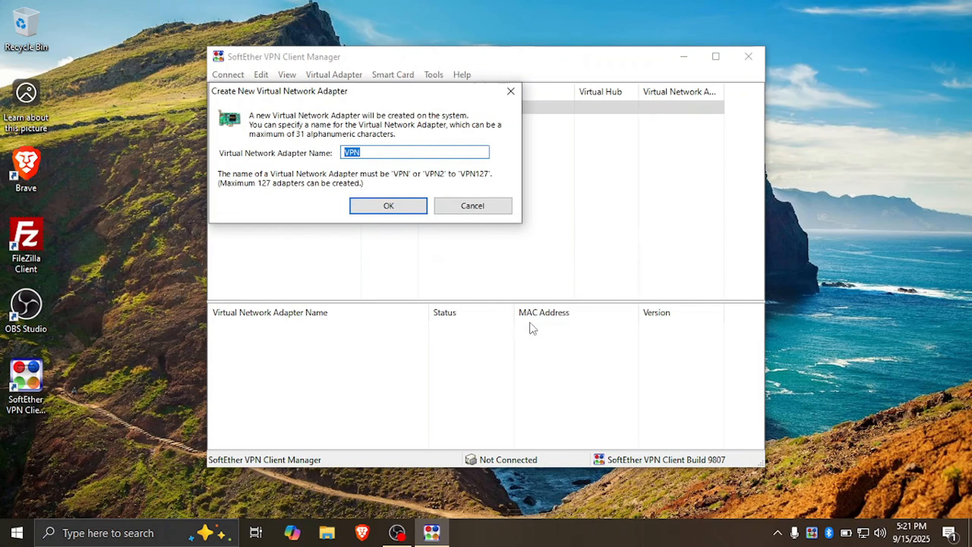
left_click(389, 207)
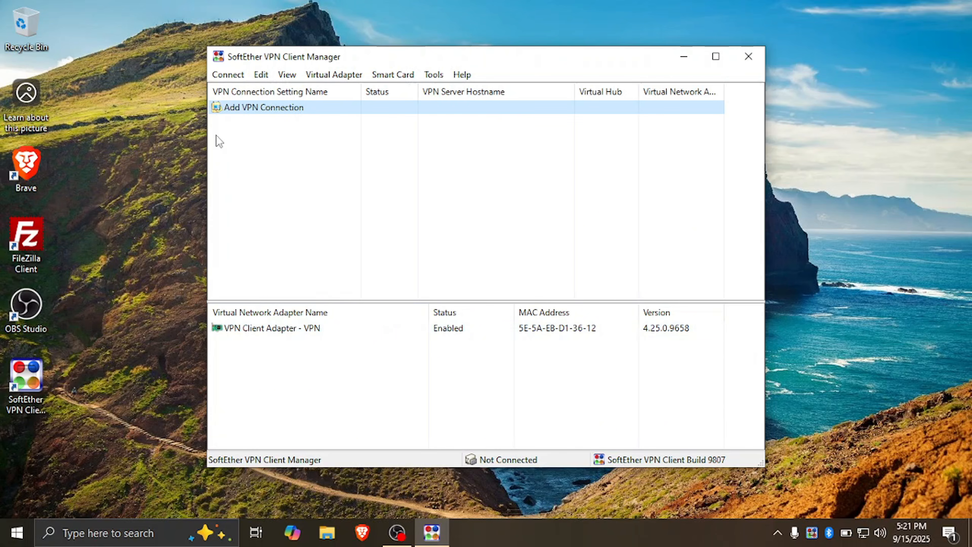
Create a new VPN connection setting named VPNHOME with the host name vpnservertest01.softether.net
double_click(279, 115)
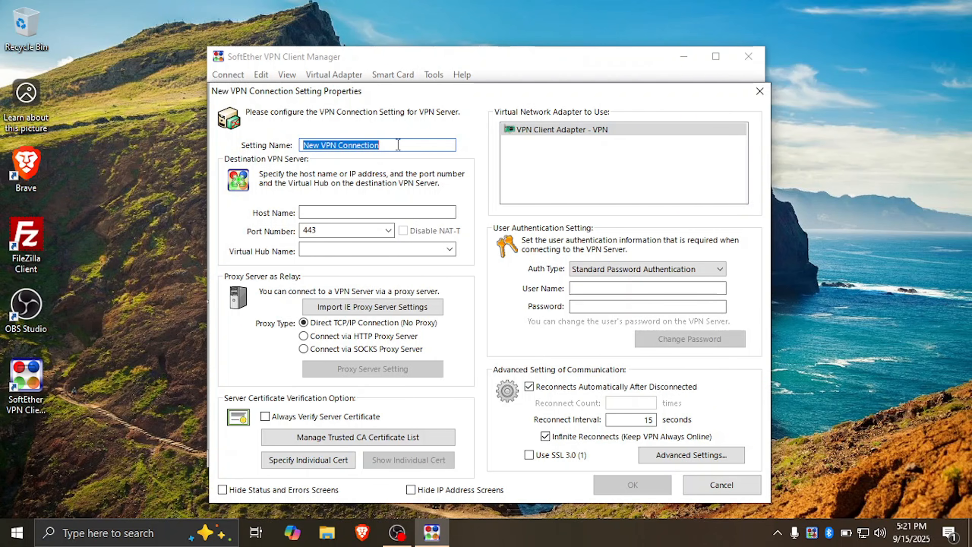
type("VPNHOME")
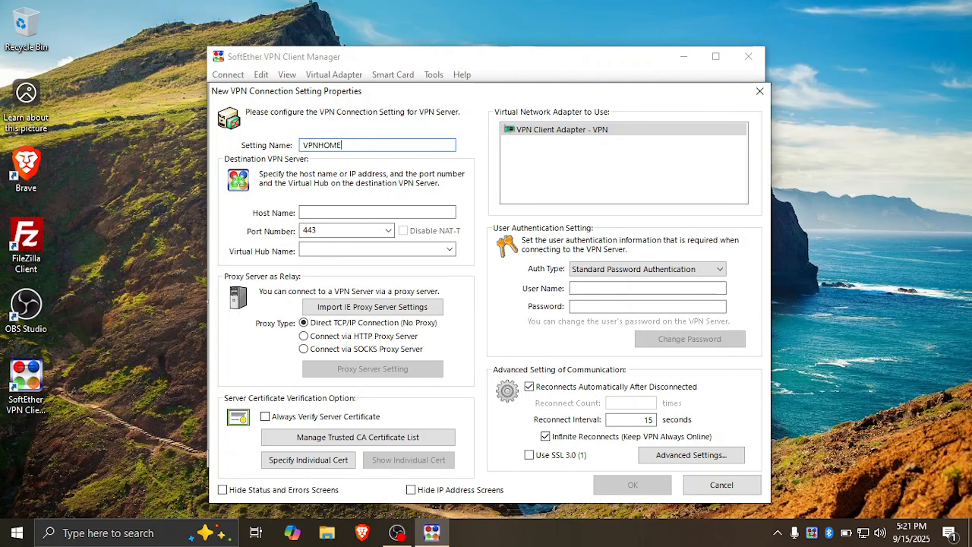
left_click(423, 210)
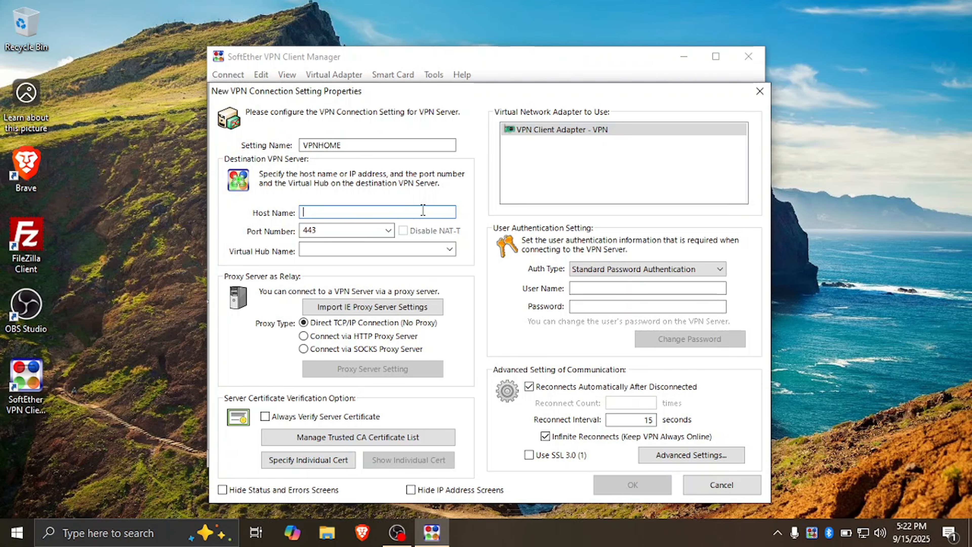
type("vpnservertest0")
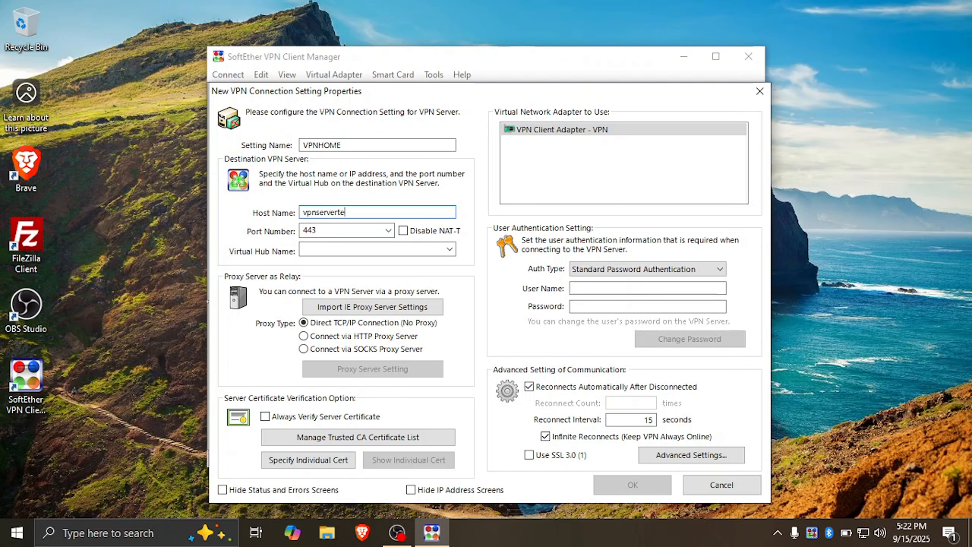
type("1.softether.net")
key("Tab")
Set the VPNHOME connection's port to 5555 (SE-VPN Port) and use the virtual hub VPN
left_click(388, 230)
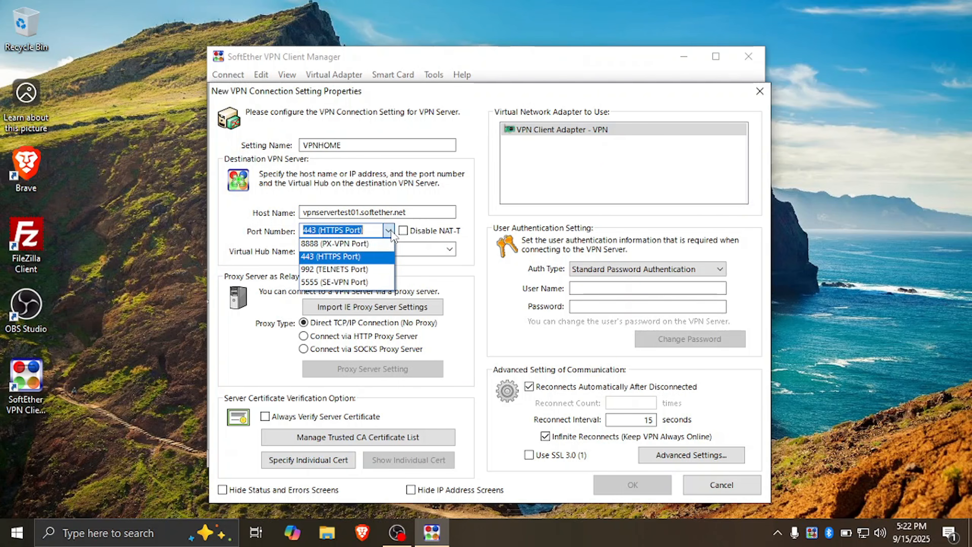
left_click(347, 287)
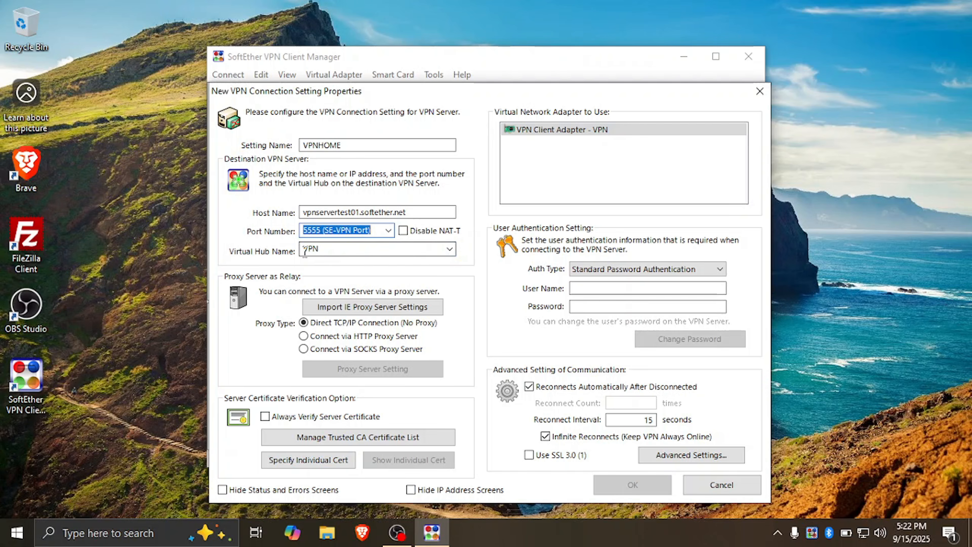
left_click(433, 248)
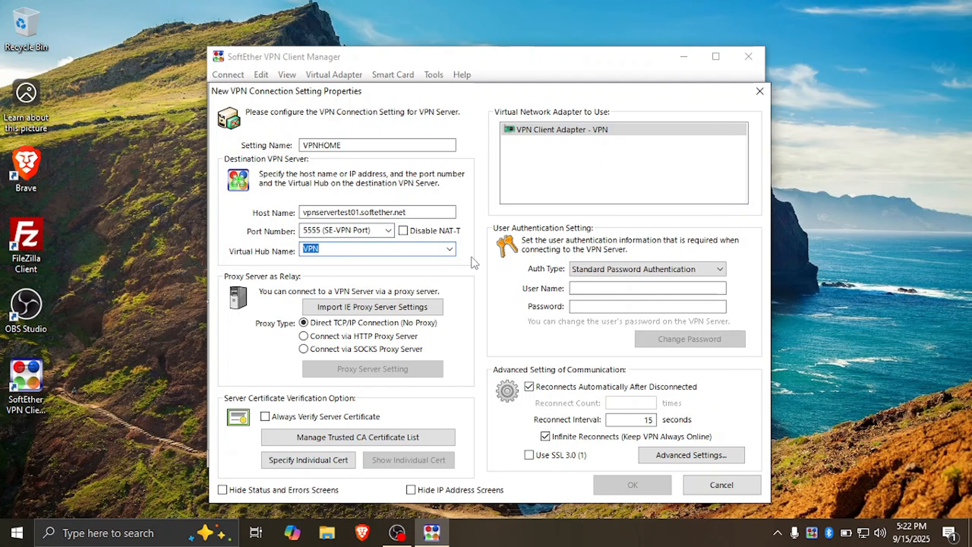
left_click(456, 254)
left_click(455, 254)
Enter the VPN account's user name and password for standard password authentication and save the connection setting
left_click(592, 288)
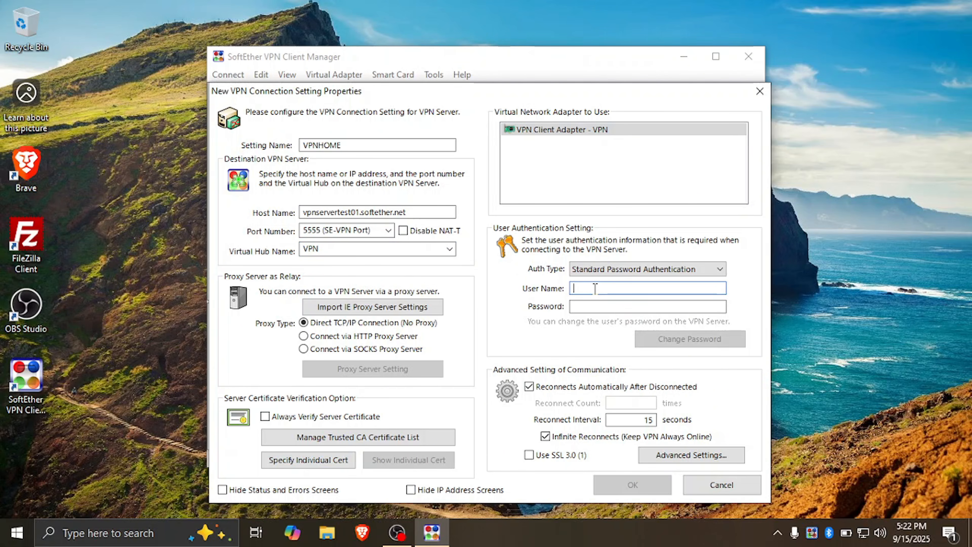
type("jeffre")
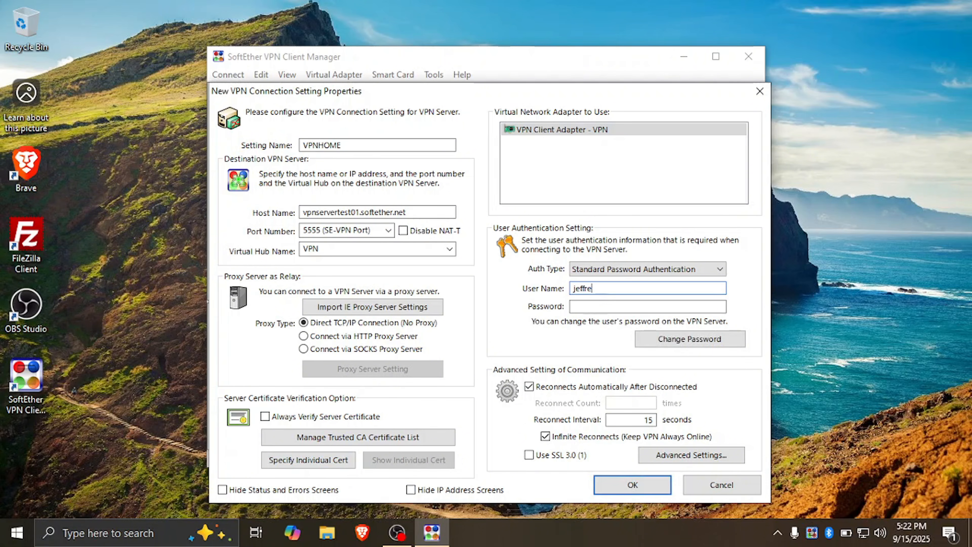
type("y")
key("Tab")
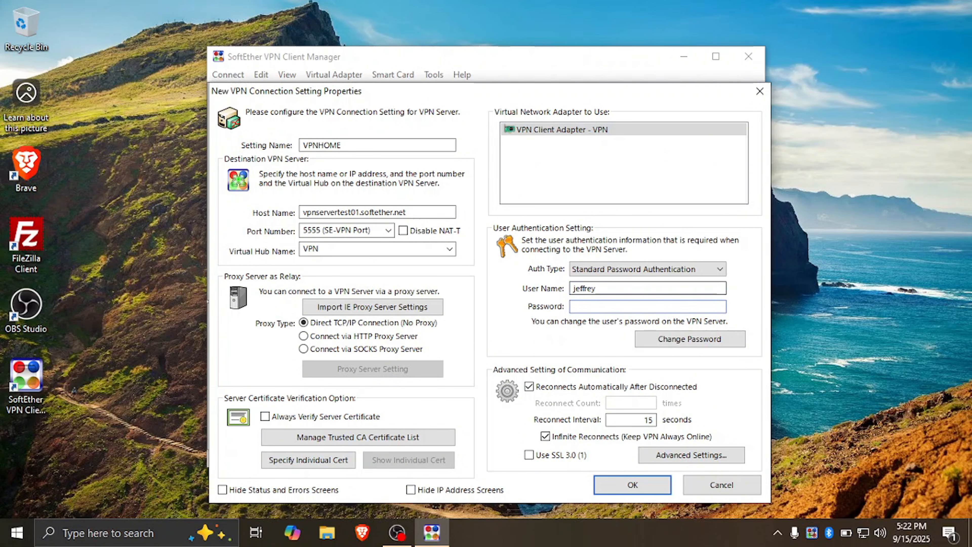
type("•••••••")
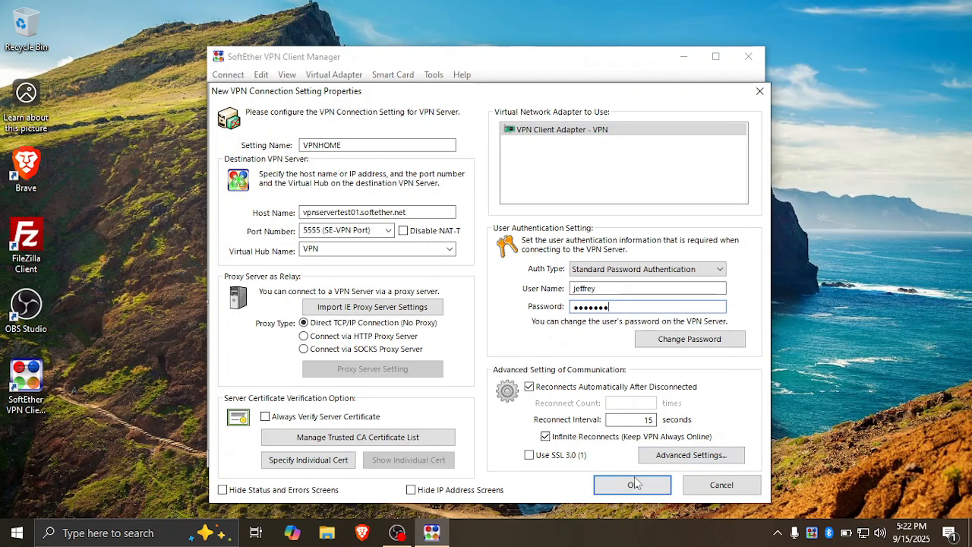
left_click(633, 486)
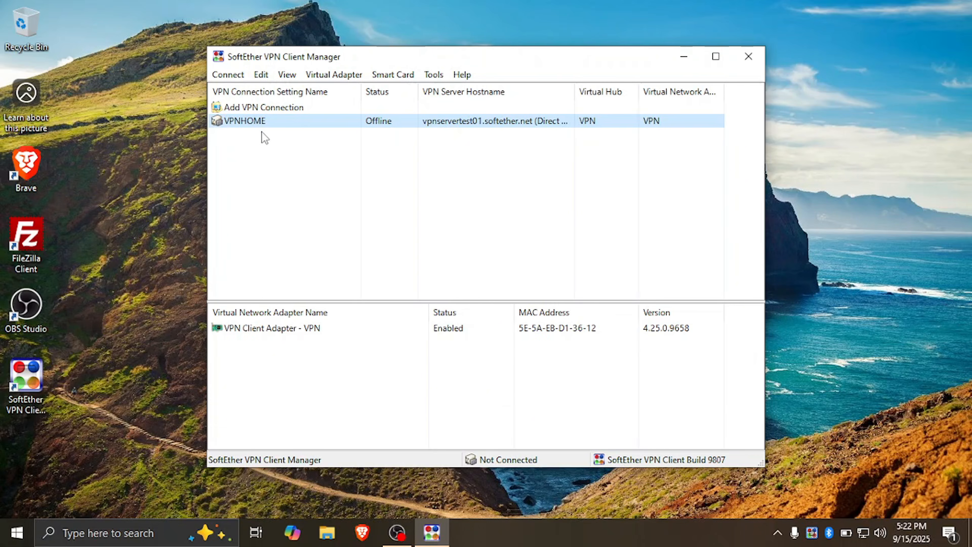
Connect to the VPN server through VPNHOME and dismiss the NAT traversal notice
right_click(318, 127)
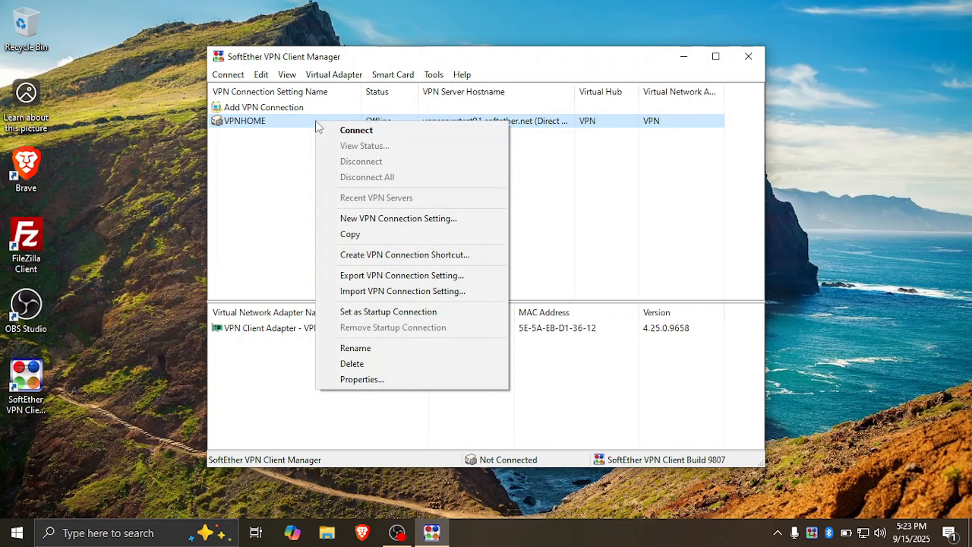
left_click(341, 132)
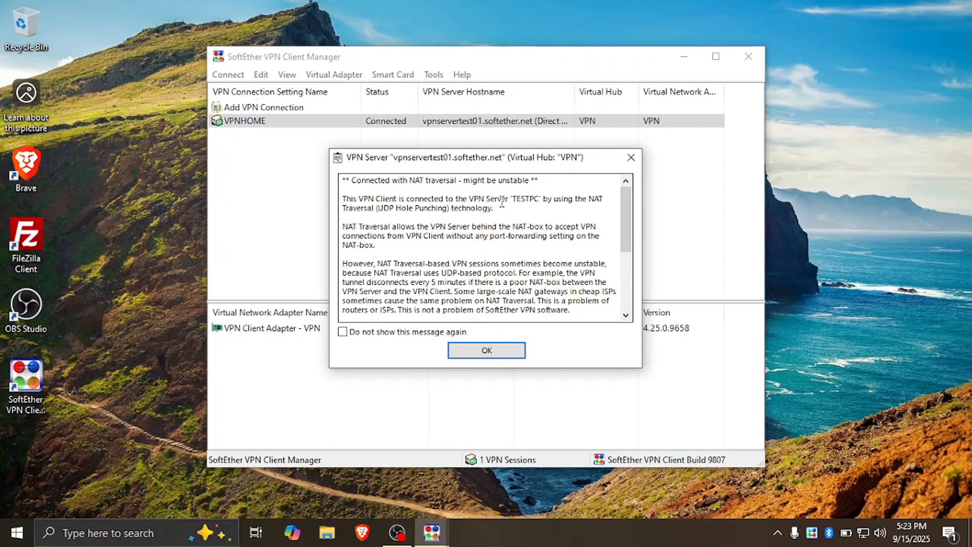
left_click(500, 348)
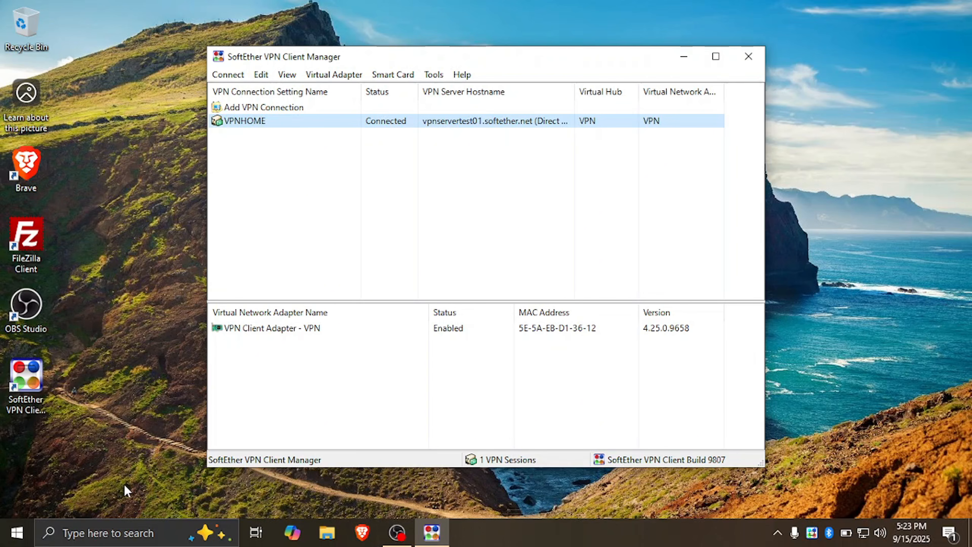
Open a Command Prompt, run ipconfig and check the IP address of the VPN Client adapter
key("super+r")
type("cmd")
key("Return")
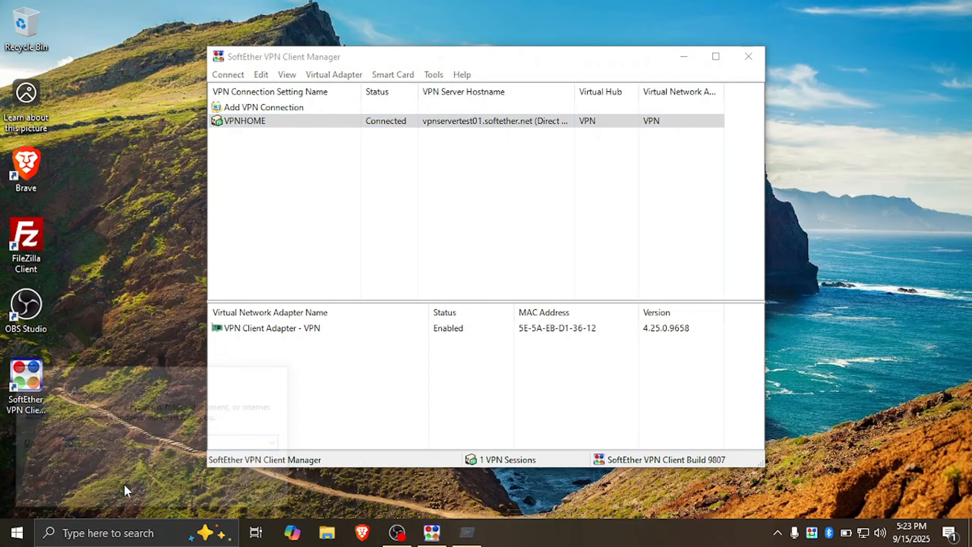
type("i")
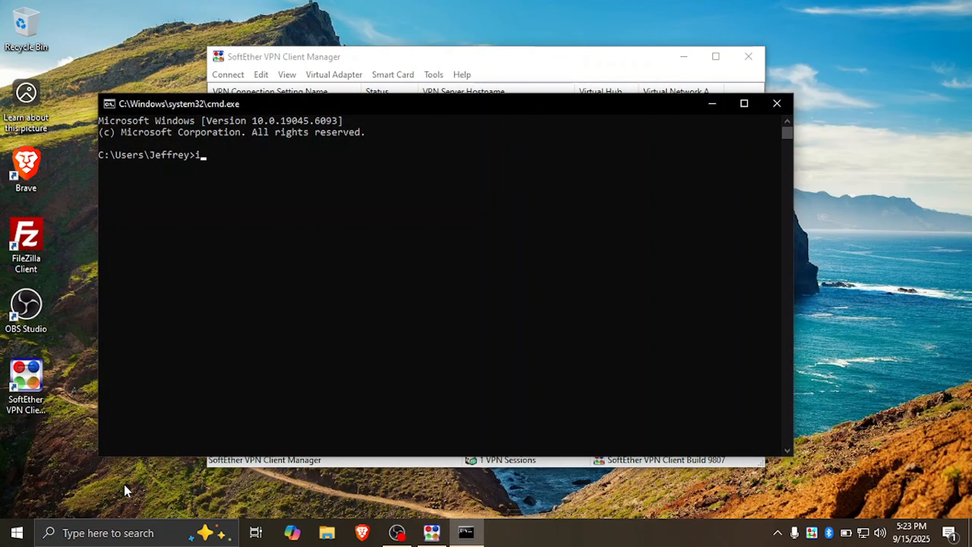
type("pconfig")
key("Return")
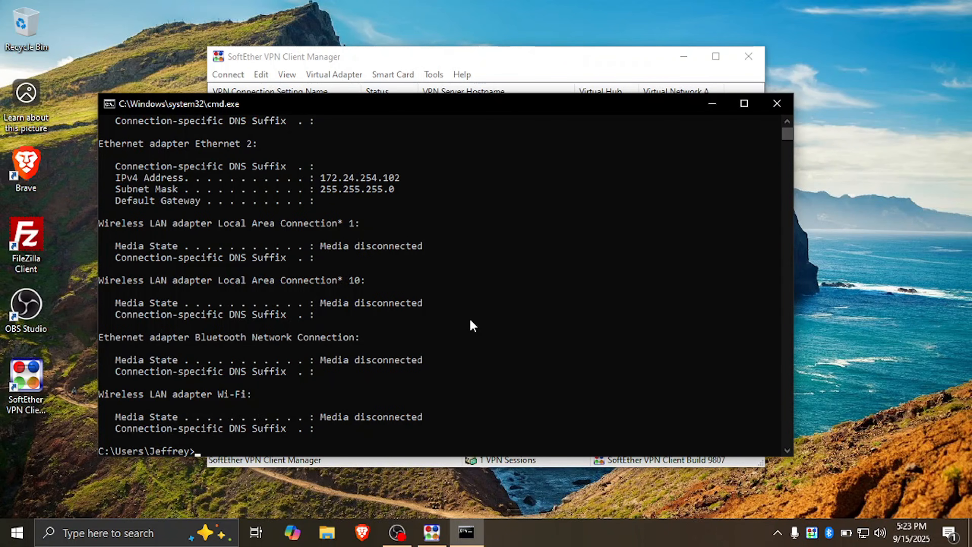
scroll(443, 300, "up", 1)
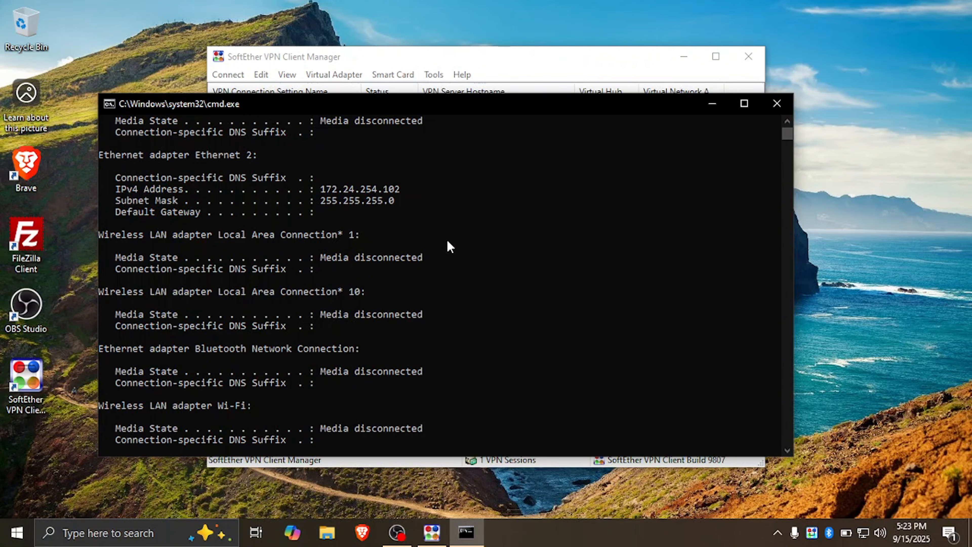
scroll(448, 241, "up", 5)
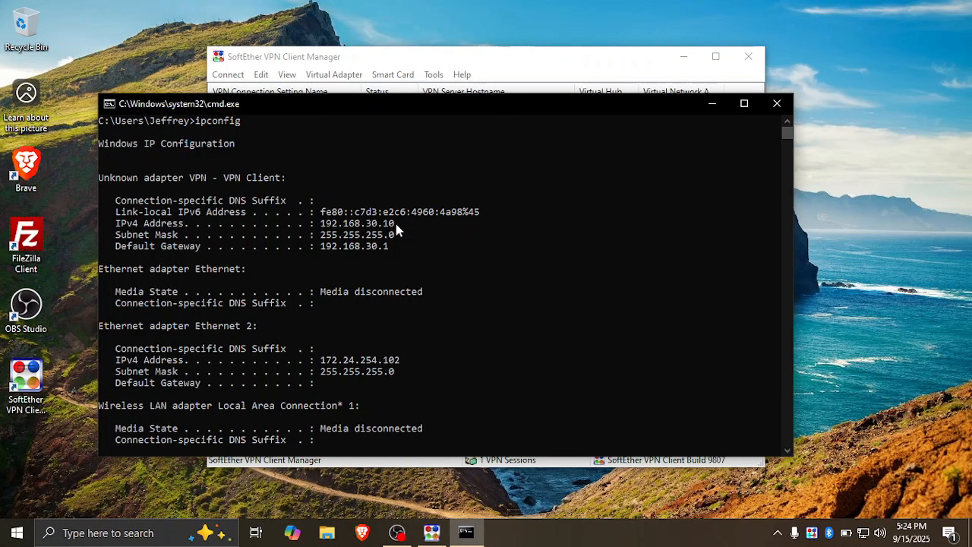
scroll(436, 290, "down", 10)
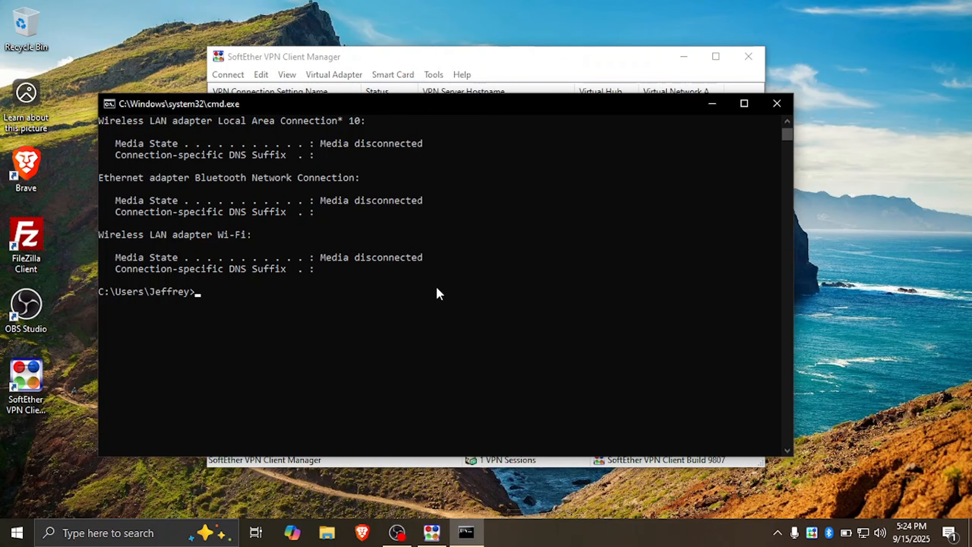
Check the computer's public IP address with the command curl ifconfig.me
type("curl ifconfig.me")
key("Return")
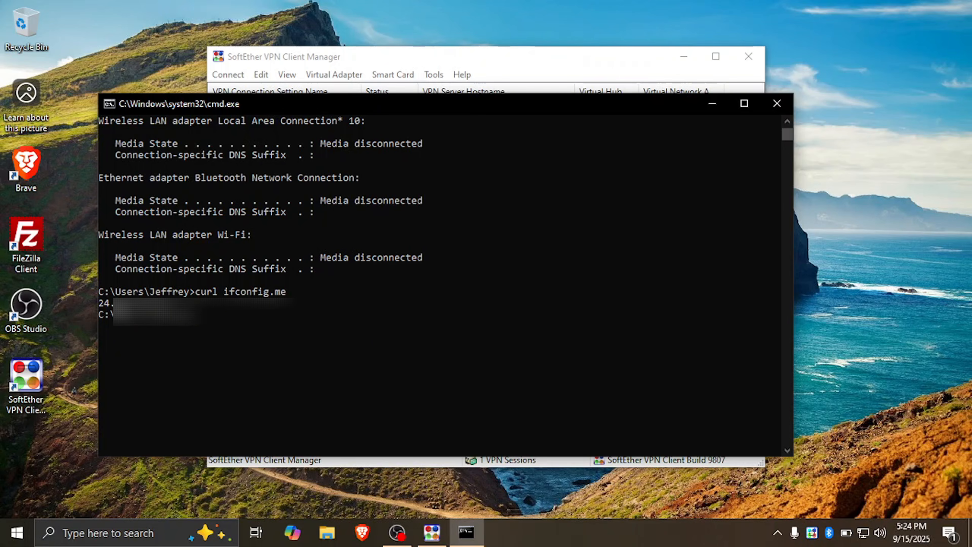
Switch to File Explorer, browse to the network computer \\TESTPC and open its Shared folder
left_click(333, 534)
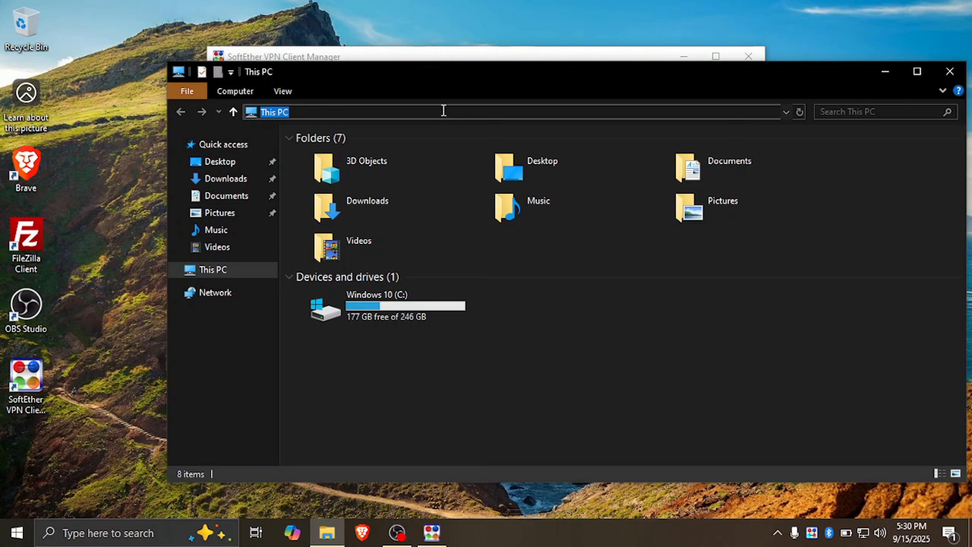
left_click(443, 109)
type("\\")
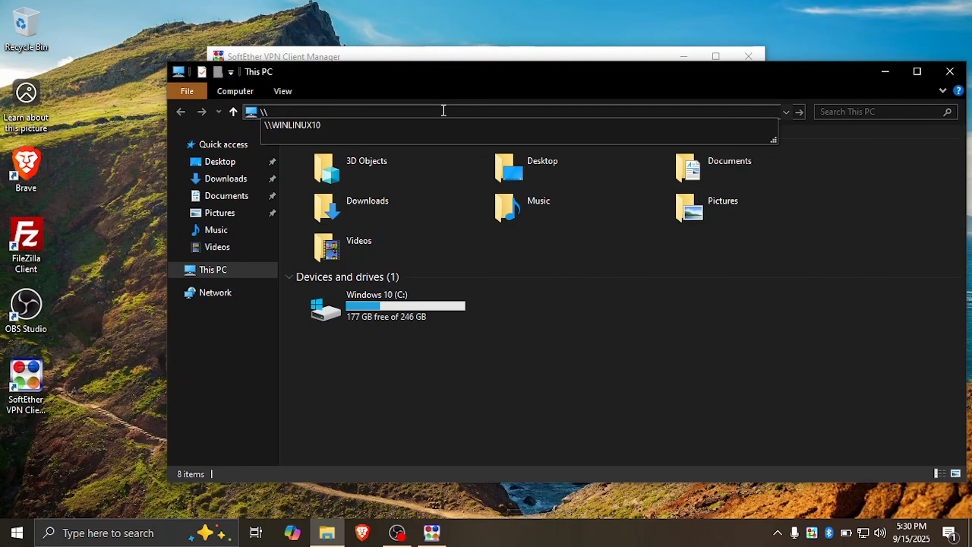
type("TESTPC")
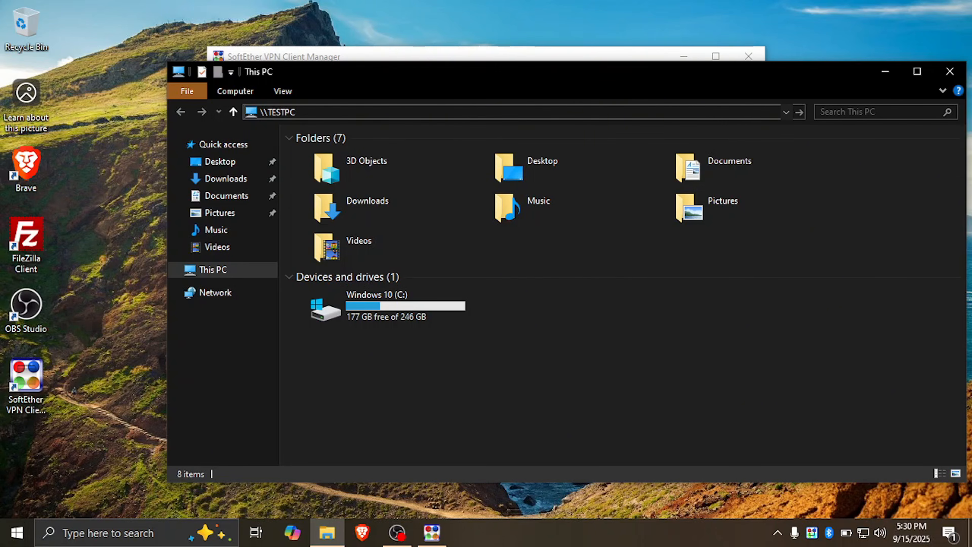
key("Return")
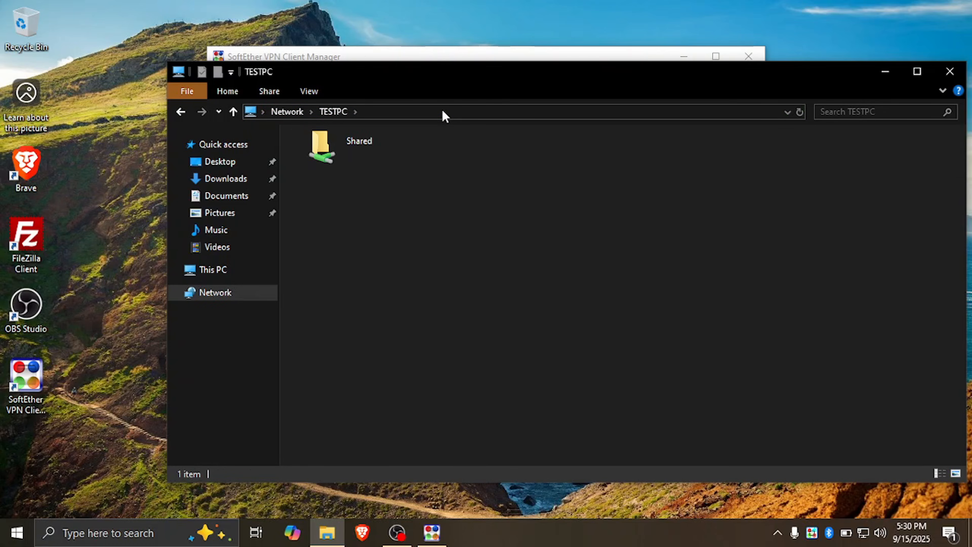
double_click(372, 155)
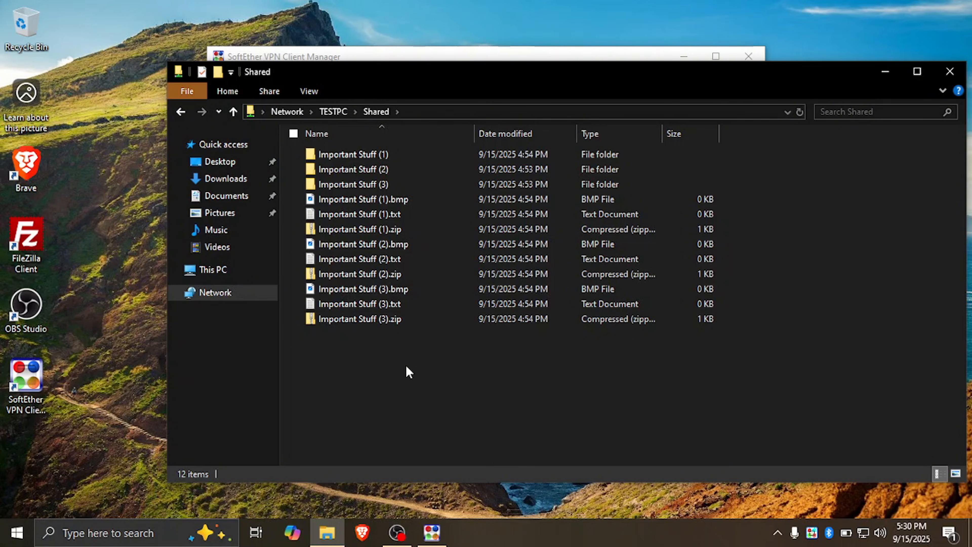
Copy Important Stuff (3).txt and Important Stuff (3).zip from Shared to the desktop, and open and close the copied text file
left_click_drag(383, 356, 111, 267)
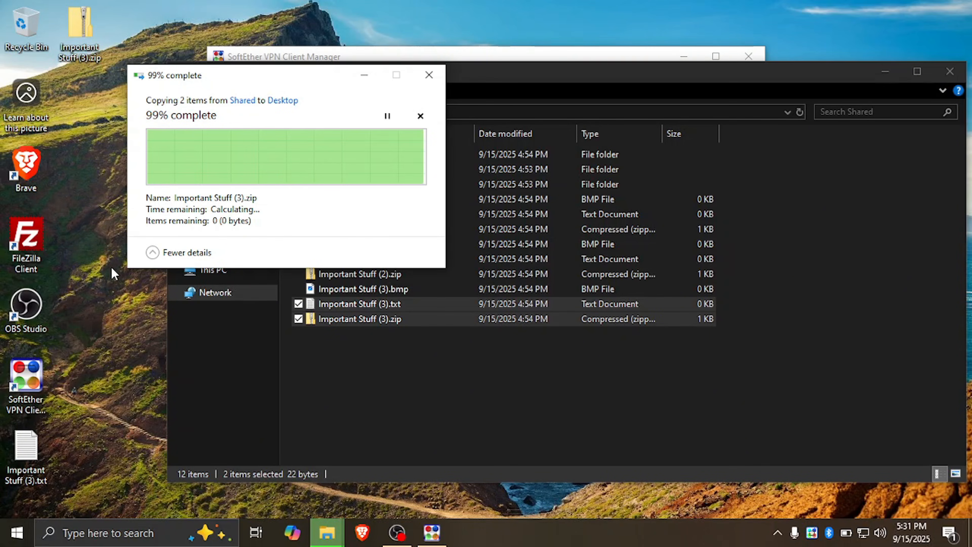
left_click(31, 450)
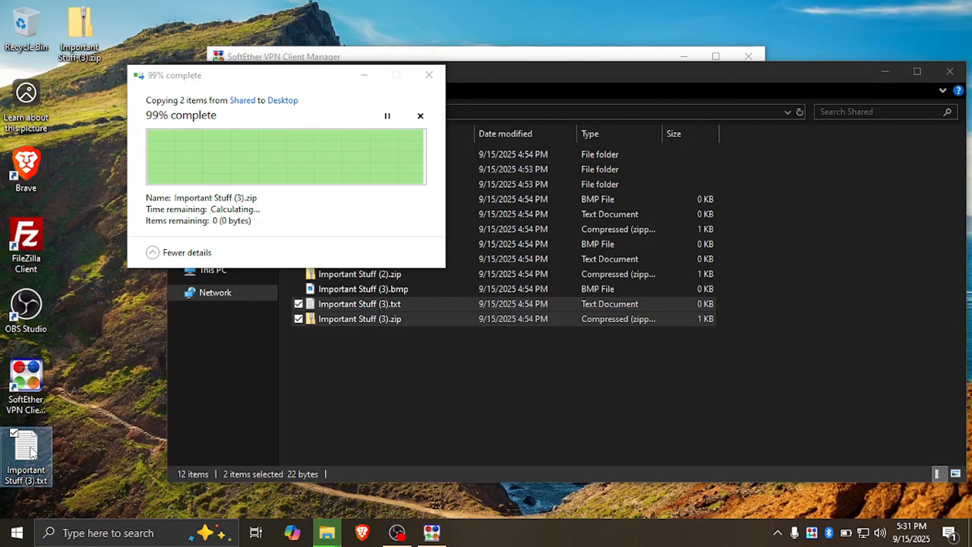
double_click(32, 450)
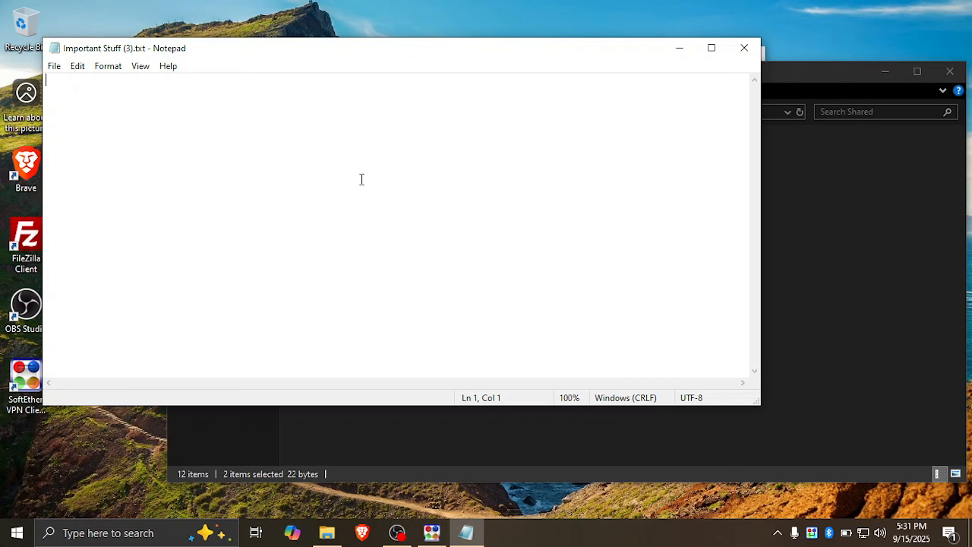
left_click(745, 47)
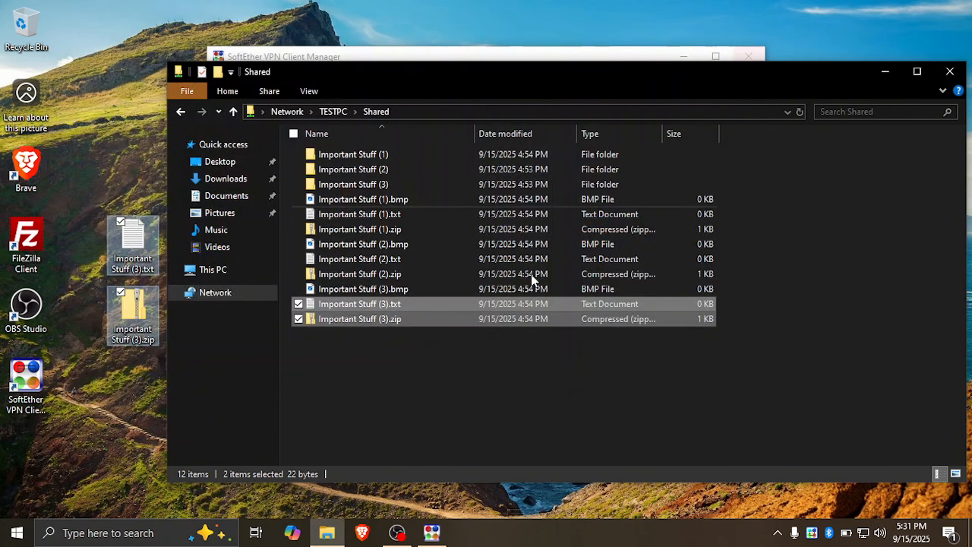
left_click(373, 387)
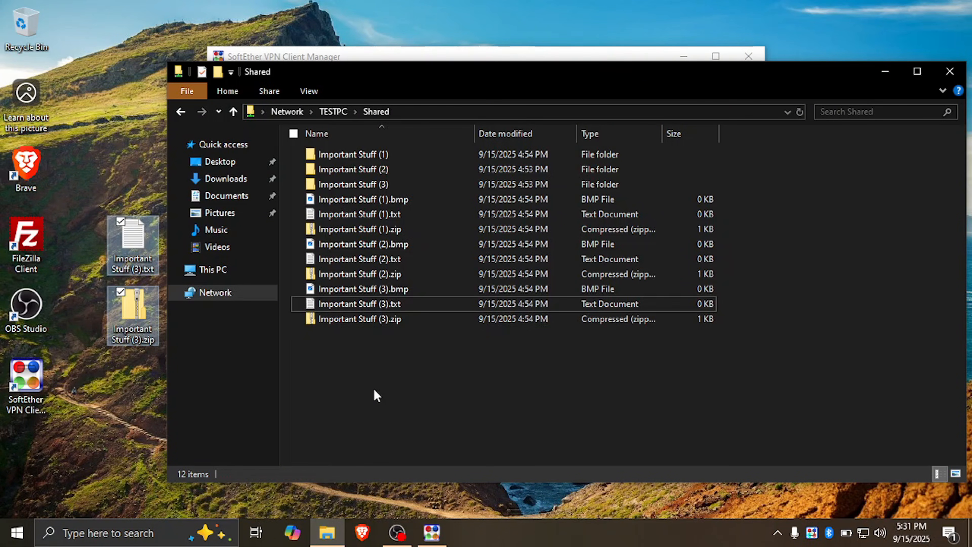